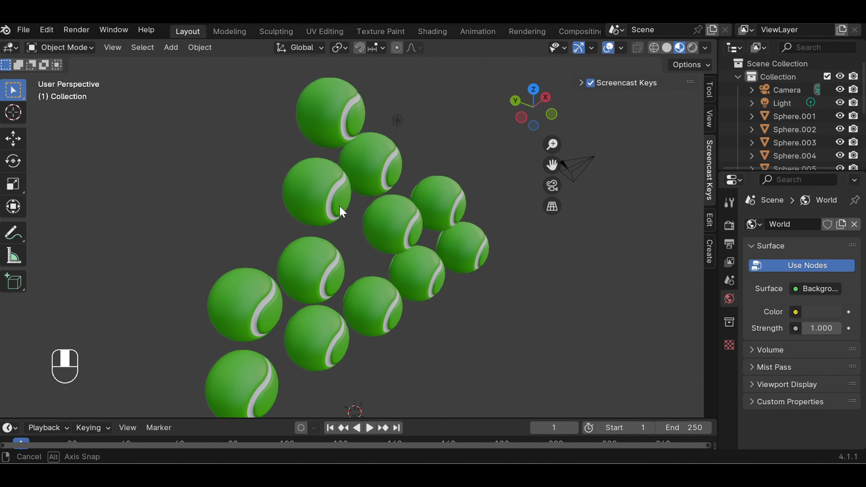
{"action": "scroll", "coordinate": [378, 222], "scroll_direction": "up", "scroll_amount": 1}
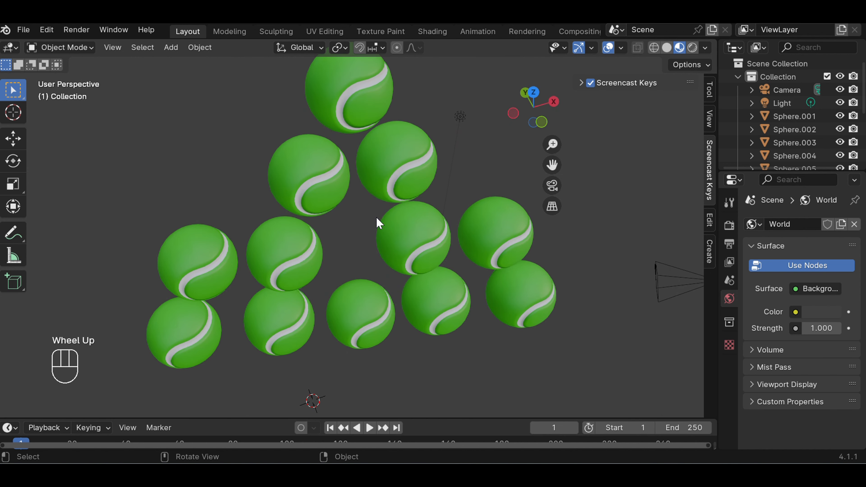
{"action": "scroll", "coordinate": [378, 222], "scroll_direction": "down", "scroll_amount": 1}
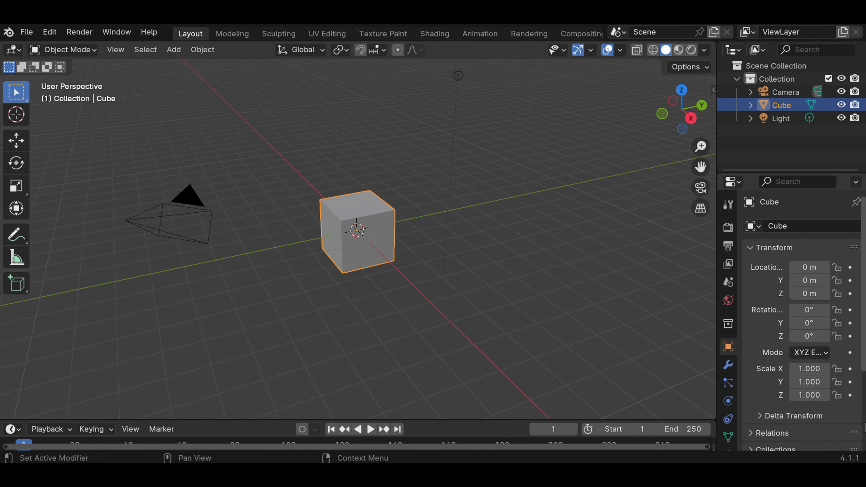
{"action": "scroll", "coordinate": [395, 140], "scroll_direction": "down", "scroll_amount": 5}
{"action": "scroll", "coordinate": [341, 227], "scroll_direction": "up", "scroll_amount": 5}
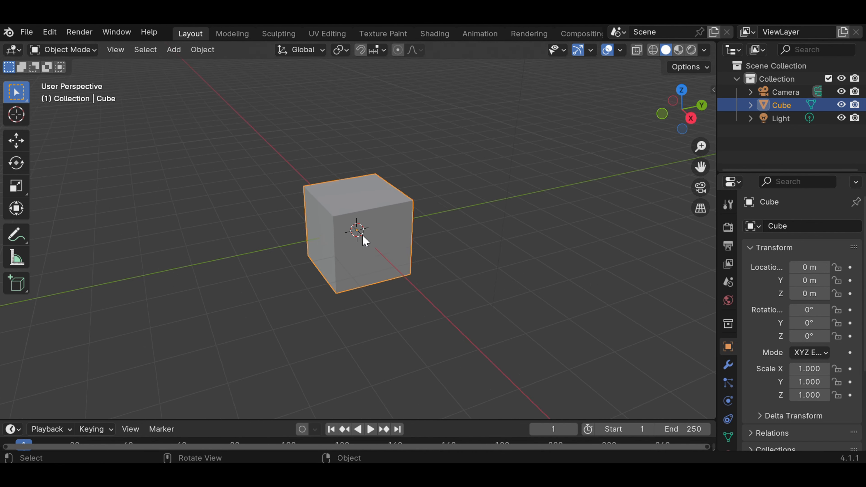
Deselect the cube, enable the Screencast Keys display in the viewport and collapse its settings
{"action": "left_click", "coordinate": [472, 183]}
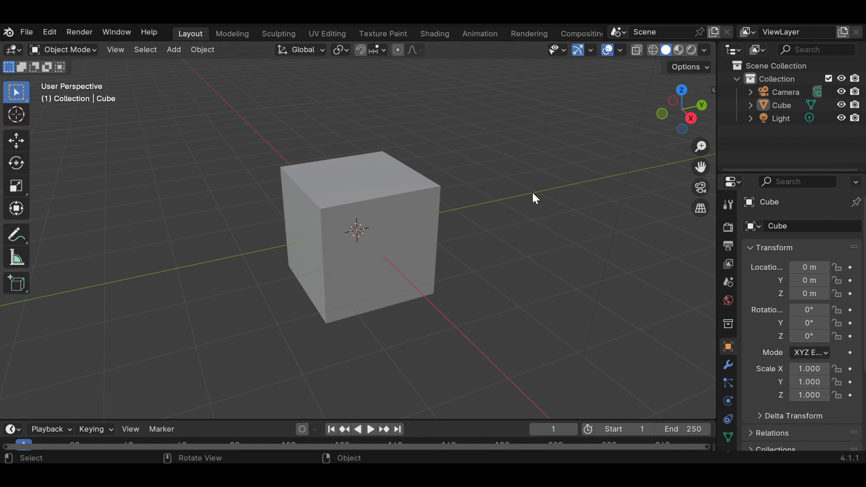
{"action": "key", "text": "n"}
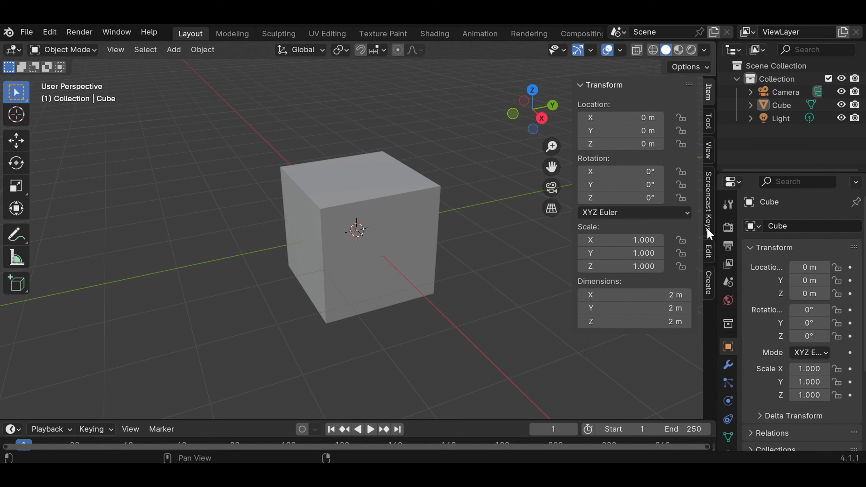
{"action": "left_click", "coordinate": [709, 212]}
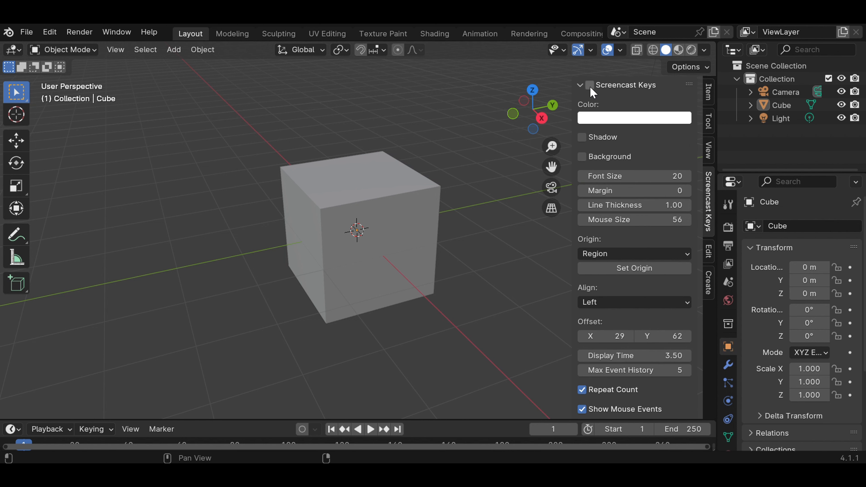
{"action": "left_click", "coordinate": [589, 86]}
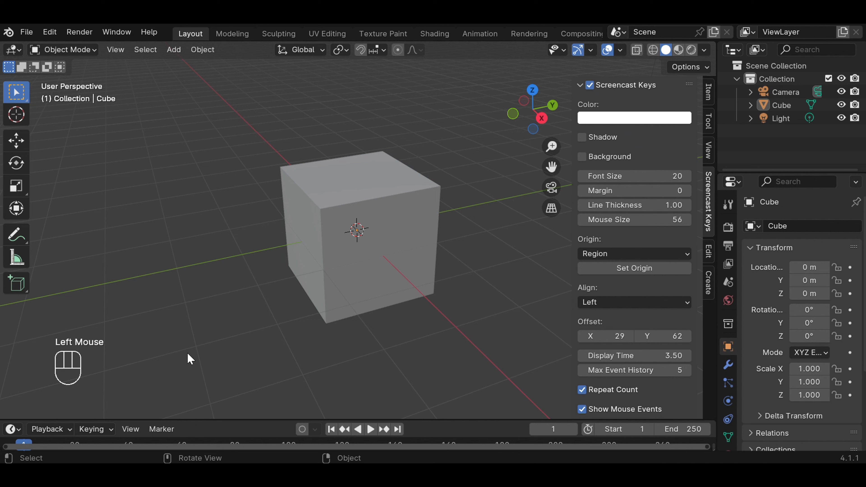
{"action": "left_click", "coordinate": [580, 85]}
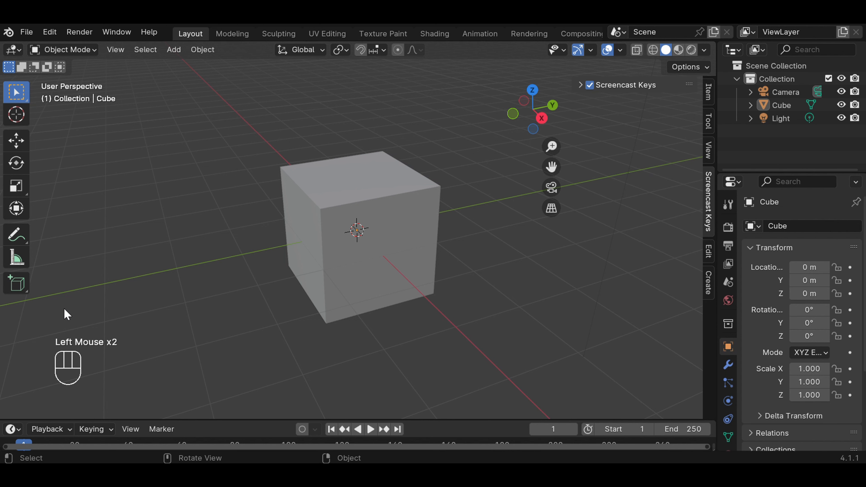
{"action": "middle_click_drag", "start_coordinate": [198, 333], "coordinate": [198, 333]}
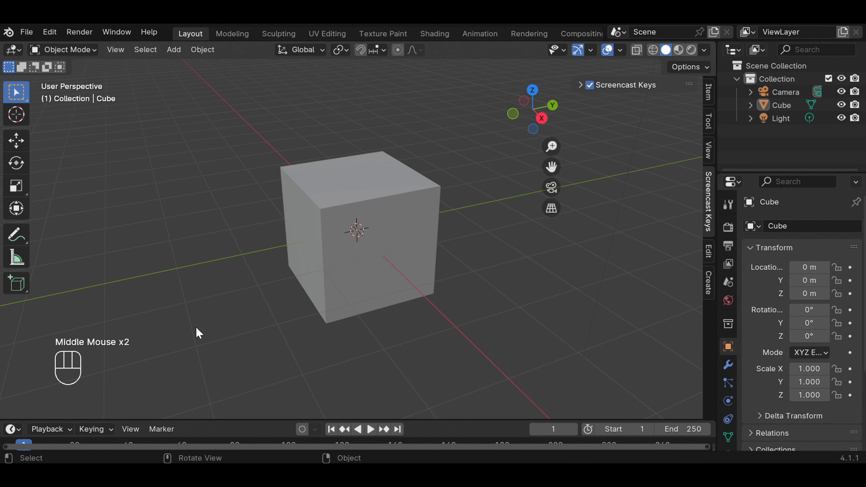
{"action": "scroll", "coordinate": [198, 333], "scroll_direction": "down", "scroll_amount": 1}
{"action": "scroll", "coordinate": [199, 332], "scroll_direction": "up", "scroll_amount": 1}
{"action": "scroll", "coordinate": [199, 333], "scroll_direction": "down", "scroll_amount": 1}
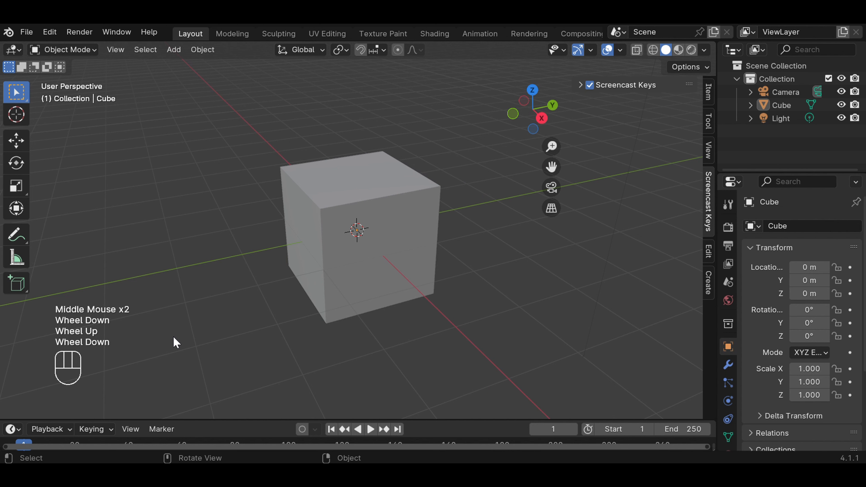
{"action": "left_click", "coordinate": [181, 298]}
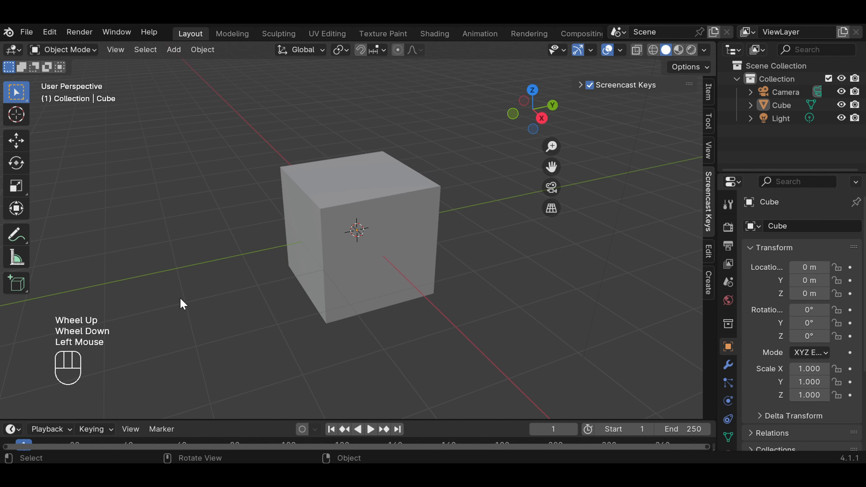
{"action": "scroll", "coordinate": [451, 125], "scroll_direction": "down", "scroll_amount": 1}
{"action": "scroll", "coordinate": [452, 129], "scroll_direction": "up", "scroll_amount": 2}
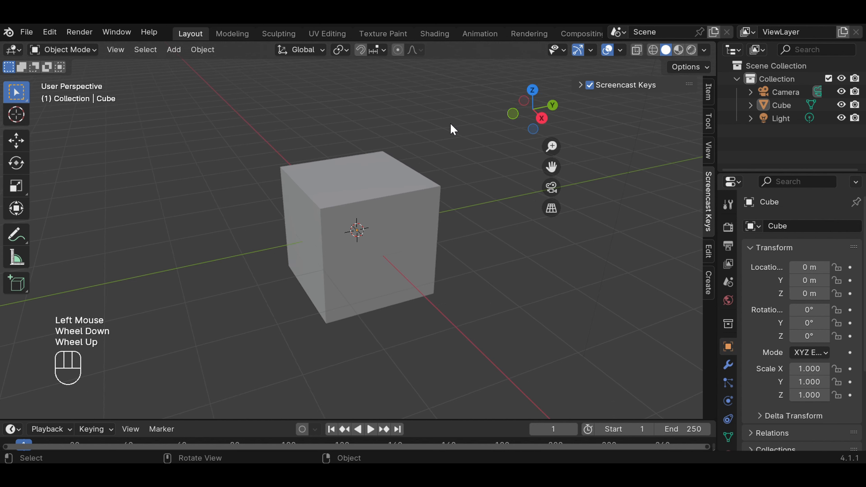
Delete the default cube and add a UV sphere mesh at the origin
{"action": "left_click", "coordinate": [397, 208]}
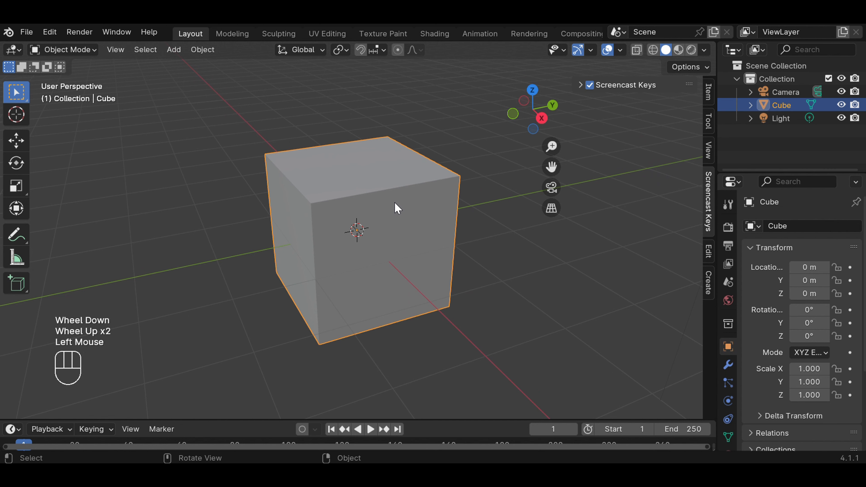
{"action": "key", "text": "Delete"}
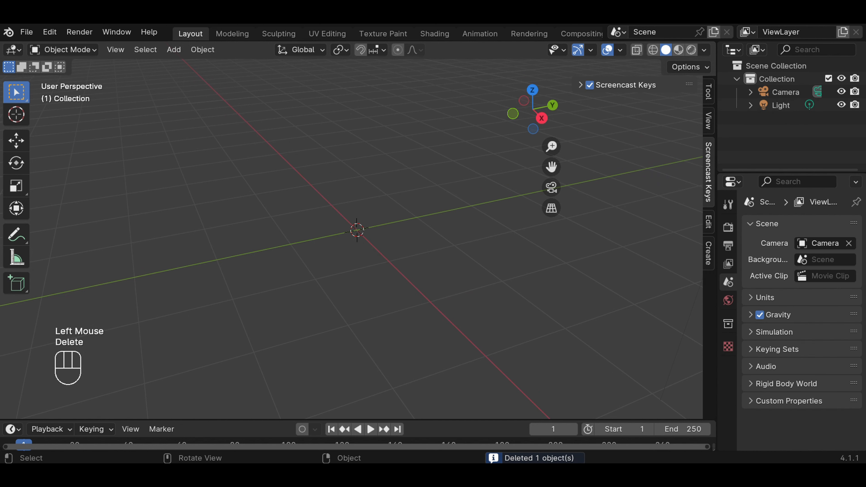
{"action": "left_click", "coordinate": [175, 50]}
{"action": "mouse_move", "coordinate": [188, 64]}
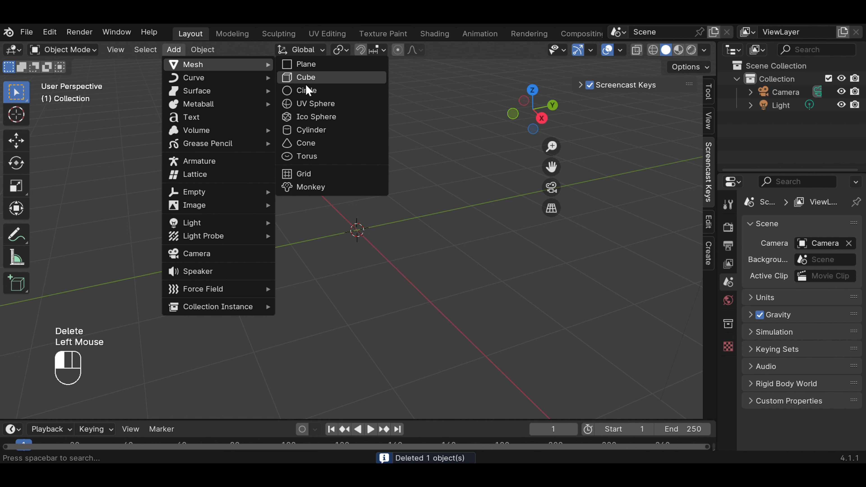
{"action": "left_click", "coordinate": [326, 104]}
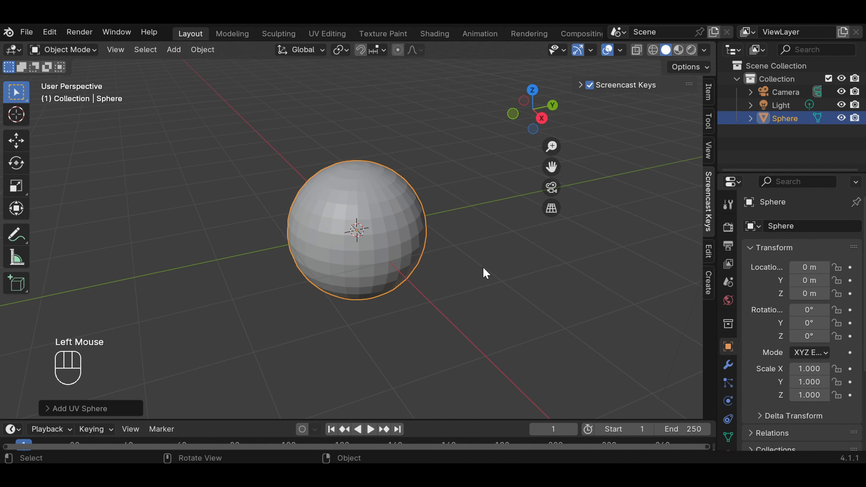
Scale the UV sphere up uniformly to about 1.37
{"action": "scroll", "coordinate": [404, 228], "scroll_direction": "up", "scroll_amount": 1}
{"action": "scroll", "coordinate": [406, 232], "scroll_direction": "up", "scroll_amount": 2}
{"action": "scroll", "coordinate": [403, 217], "scroll_direction": "down", "scroll_amount": 1}
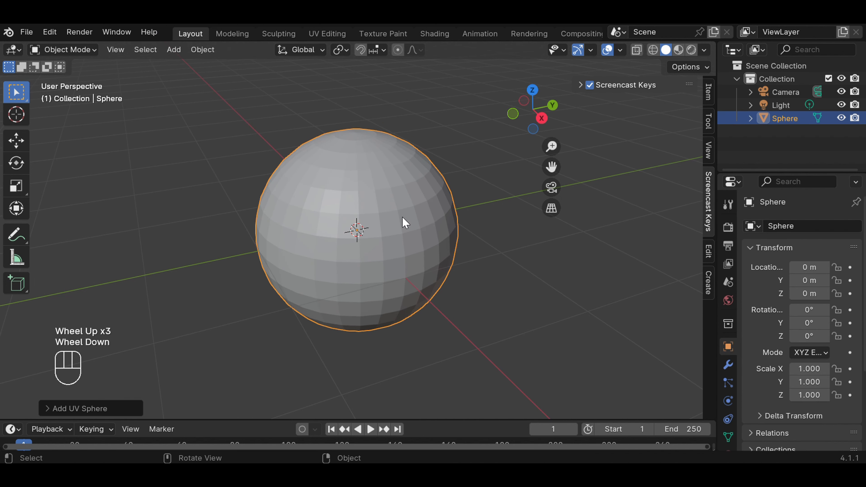
{"action": "key", "text": "s"}
{"action": "left_click", "coordinate": [414, 201]}
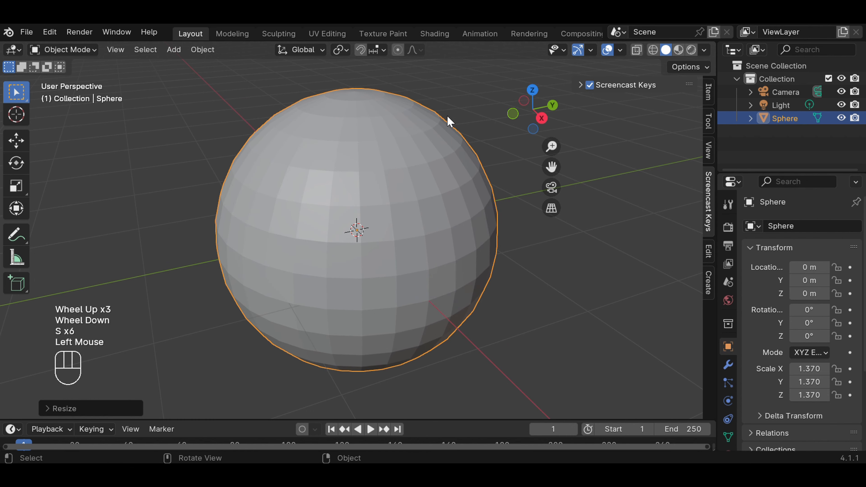
{"action": "scroll", "coordinate": [448, 120], "scroll_direction": "down", "scroll_amount": 3}
{"action": "scroll", "coordinate": [447, 120], "scroll_direction": "up", "scroll_amount": 2}
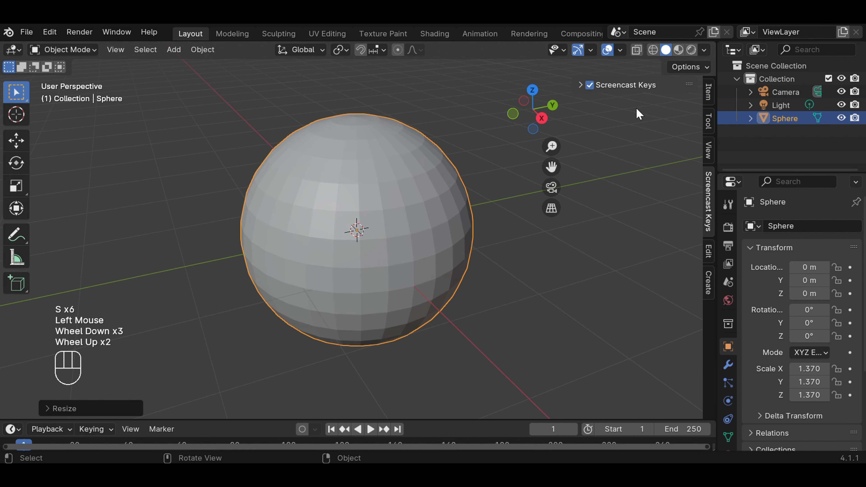
Show the sphere in wireframe shading from the front orthographic viewpoint
{"action": "left_click", "coordinate": [656, 49]}
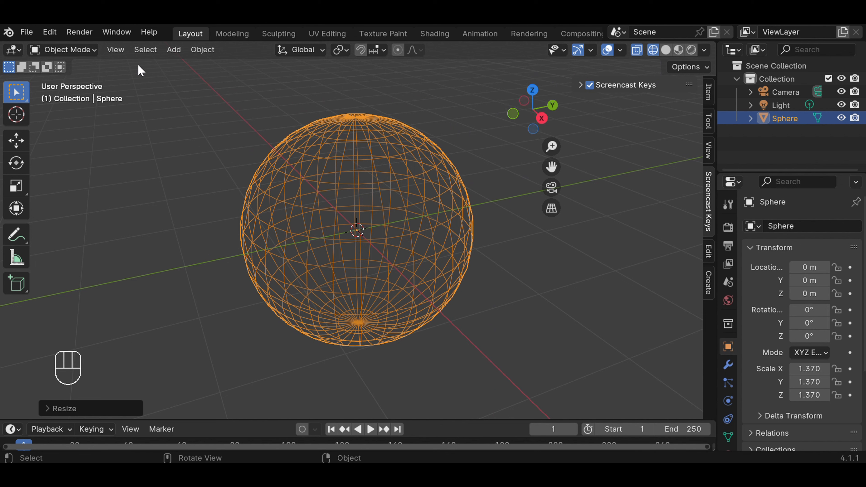
{"action": "left_click", "coordinate": [118, 52]}
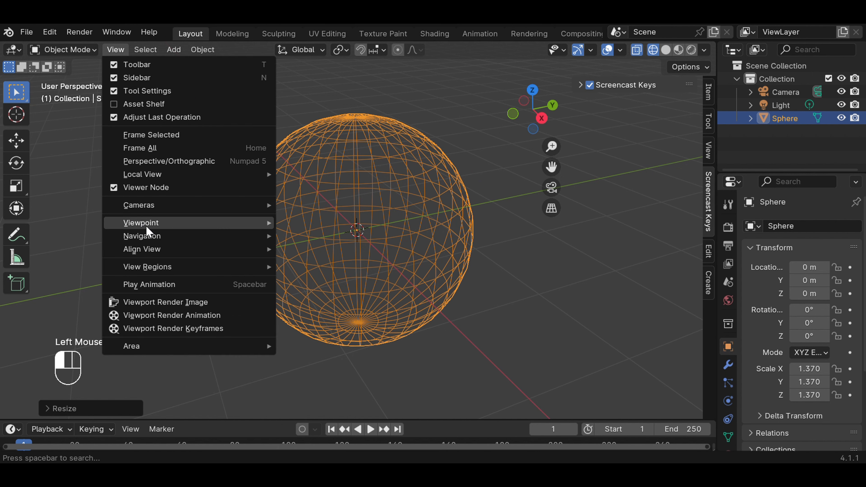
{"action": "mouse_move", "coordinate": [149, 228]}
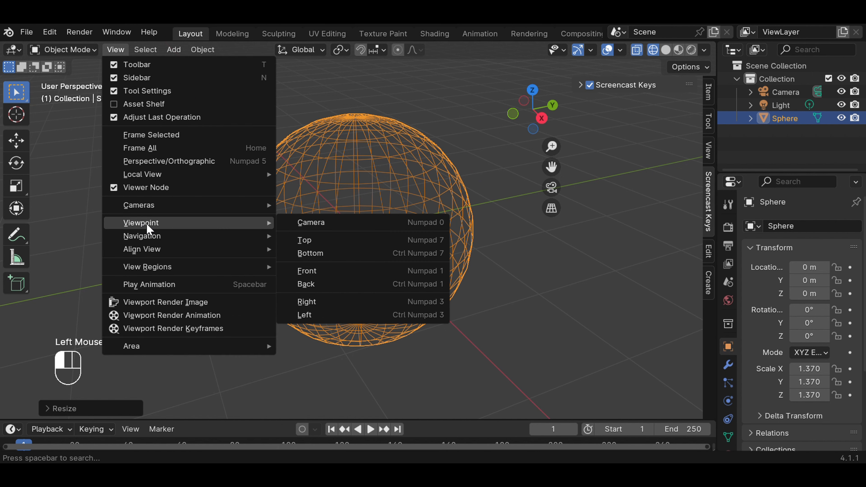
{"action": "left_click", "coordinate": [316, 271]}
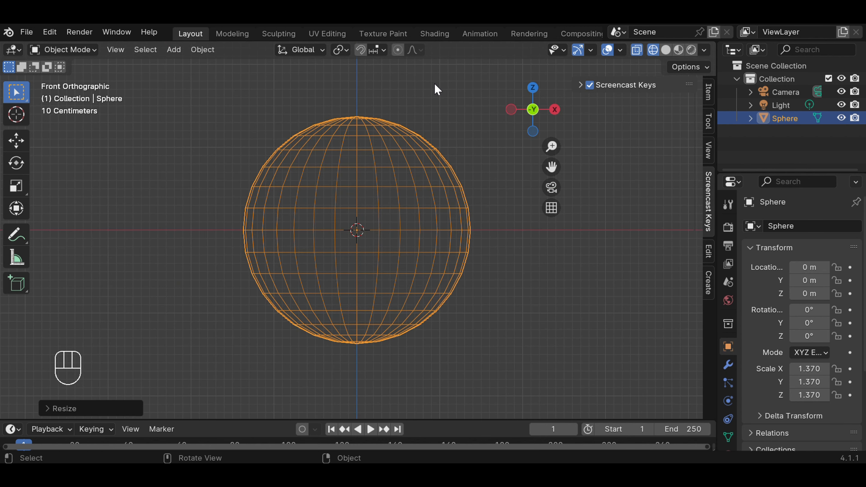
{"action": "scroll", "coordinate": [435, 85], "scroll_direction": "up", "scroll_amount": 1}
{"action": "left_click_drag", "start_coordinate": [551, 167], "coordinate": [544, 181]}
{"action": "scroll", "coordinate": [480, 160], "scroll_direction": "down", "scroll_amount": 1}
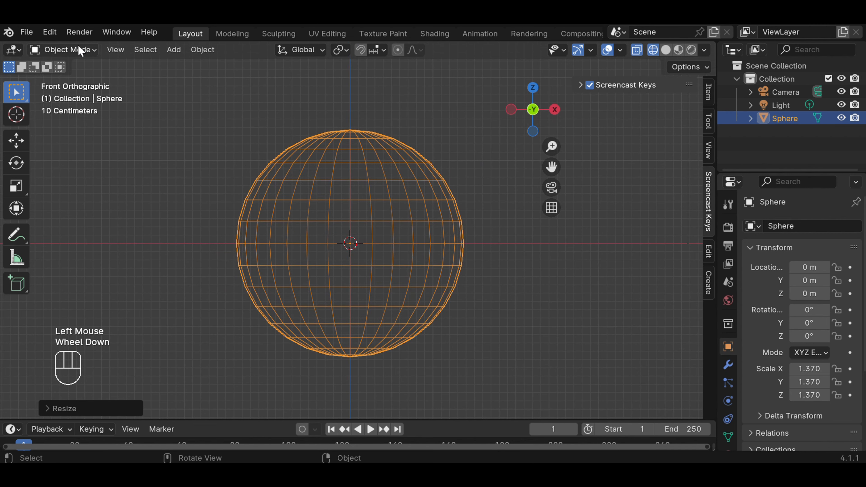
Enter Edit Mode on the sphere and switch to edge selection with solid shading
{"action": "left_click", "coordinate": [92, 52]}
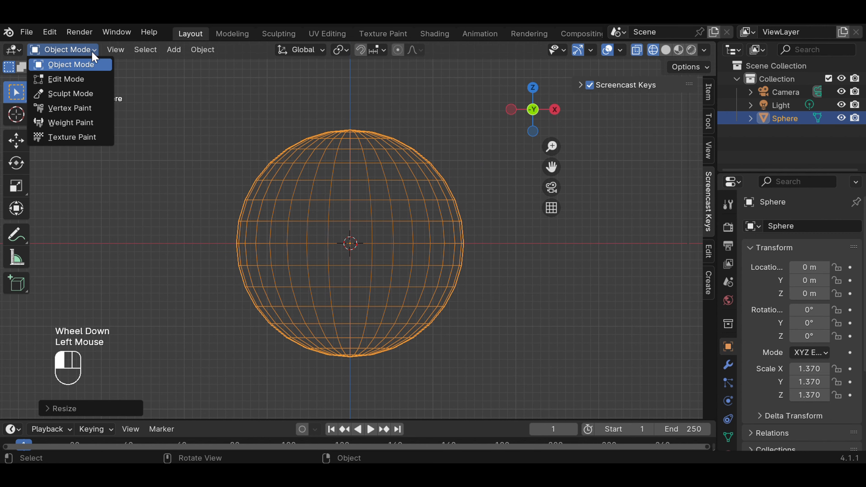
{"action": "left_click", "coordinate": [90, 82]}
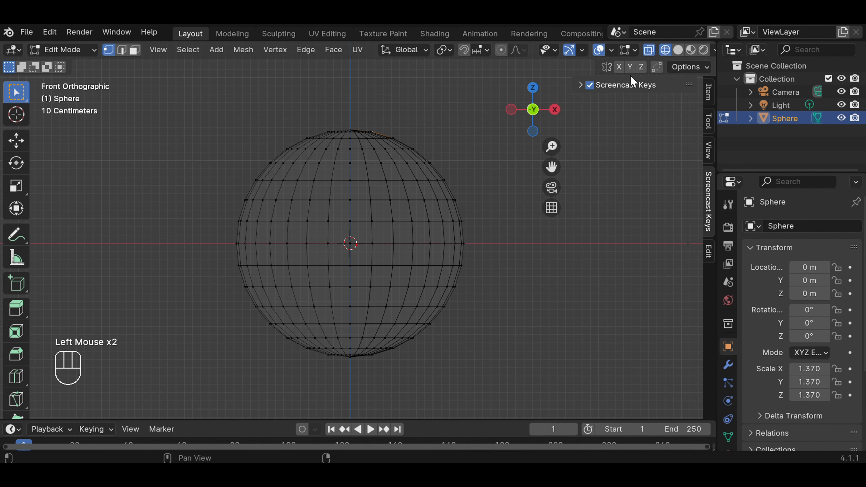
{"action": "left_click", "coordinate": [678, 50]}
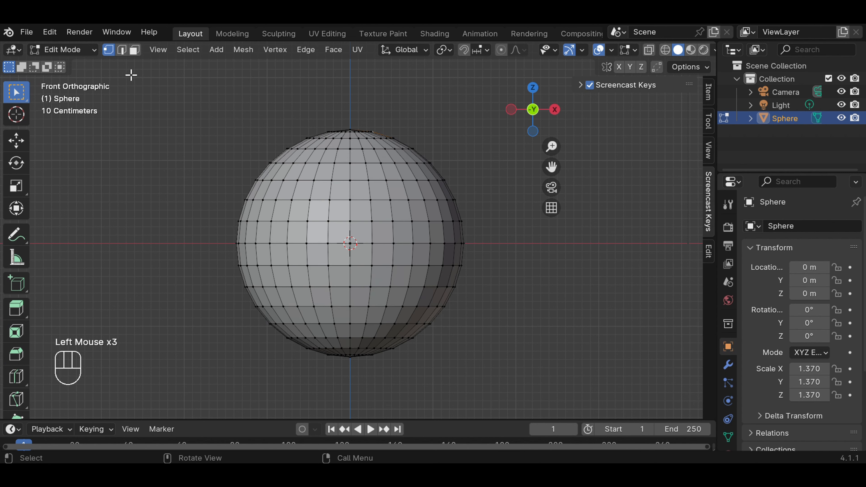
{"action": "left_click", "coordinate": [122, 51]}
{"action": "scroll", "coordinate": [398, 89], "scroll_direction": "up", "scroll_amount": 1}
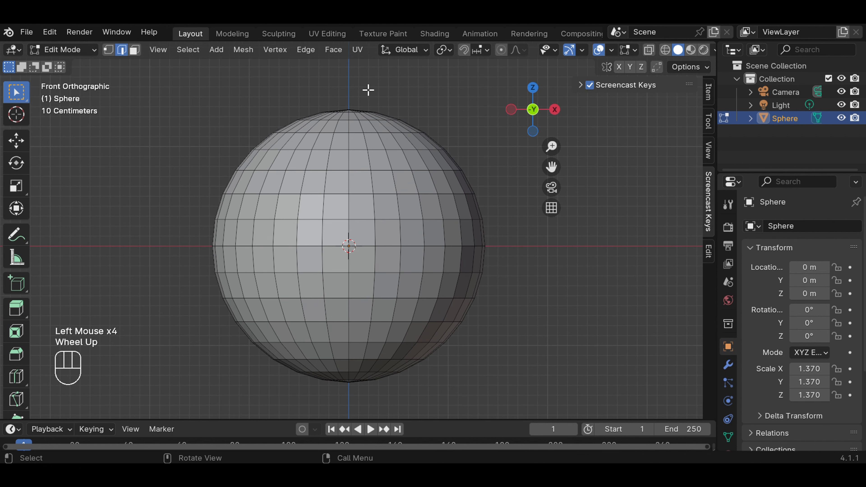
In wireframe shading, select the sphere's +X half from its vertical centre line and separate the selection into its own object
{"action": "mouse_move", "coordinate": [344, 98]}
{"action": "left_mouse_down"}
{"action": "mouse_move", "coordinate": [369, 144]}
{"action": "mouse_move", "coordinate": [348, 92]}
{"action": "left_mouse_up"}
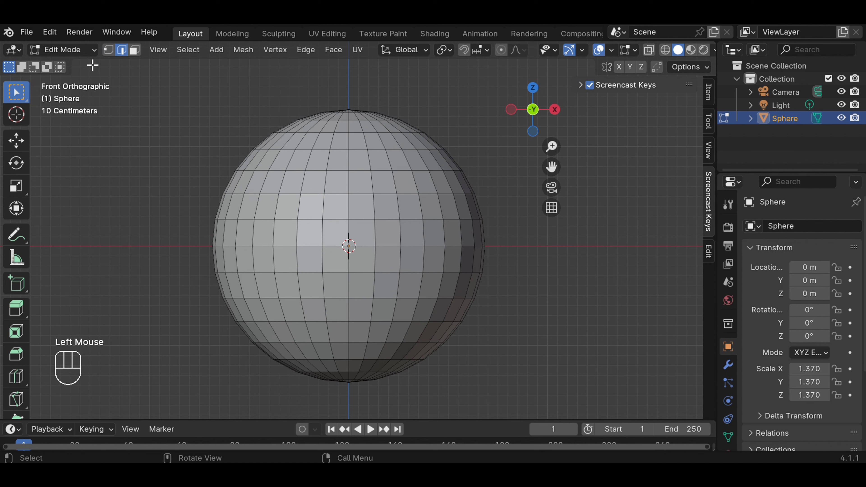
{"action": "left_click", "coordinate": [667, 51]}
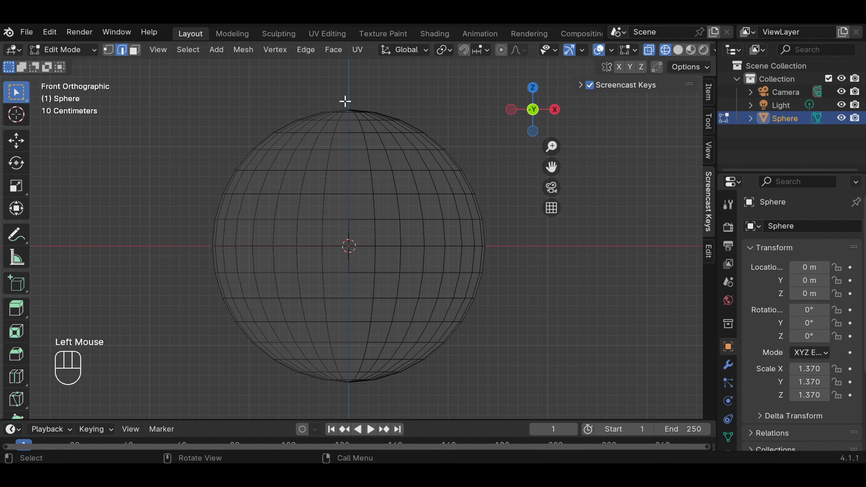
{"action": "left_click_drag", "start_coordinate": [345, 101], "coordinate": [491, 406]}
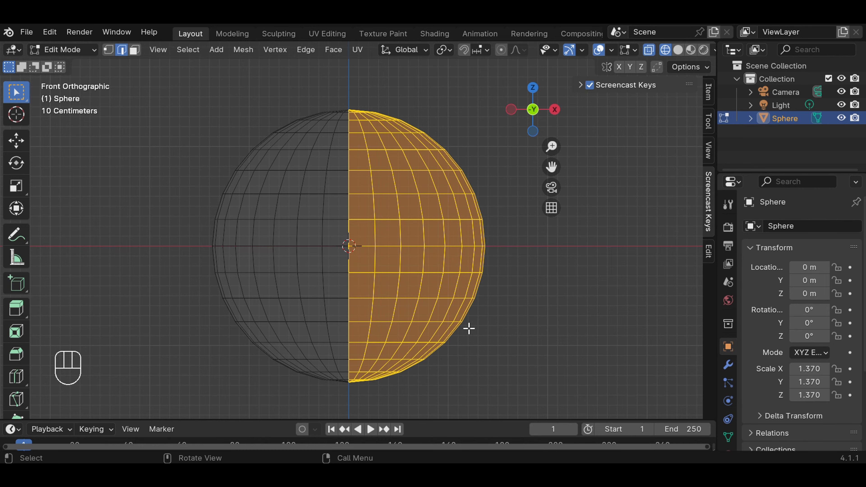
{"action": "middle_click_drag", "start_coordinate": [497, 191], "coordinate": [472, 217]}
{"action": "key", "text": "KP_1"}
{"action": "key", "text": "p"}
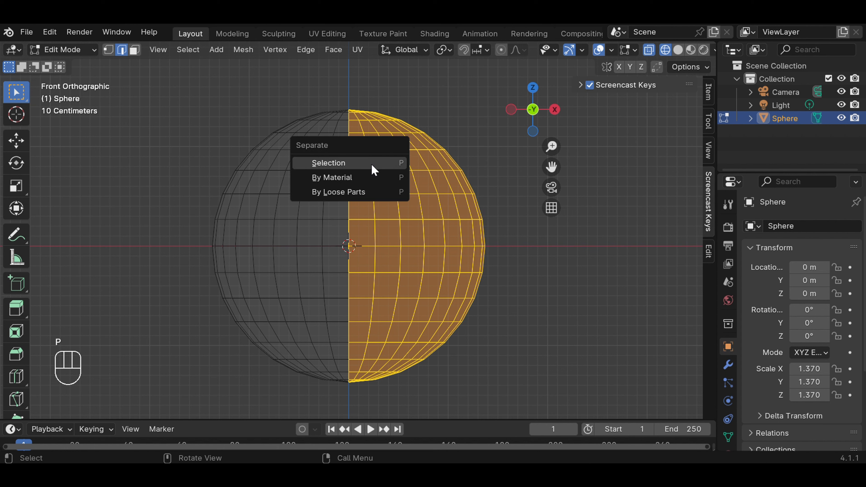
{"action": "left_click", "coordinate": [371, 163]}
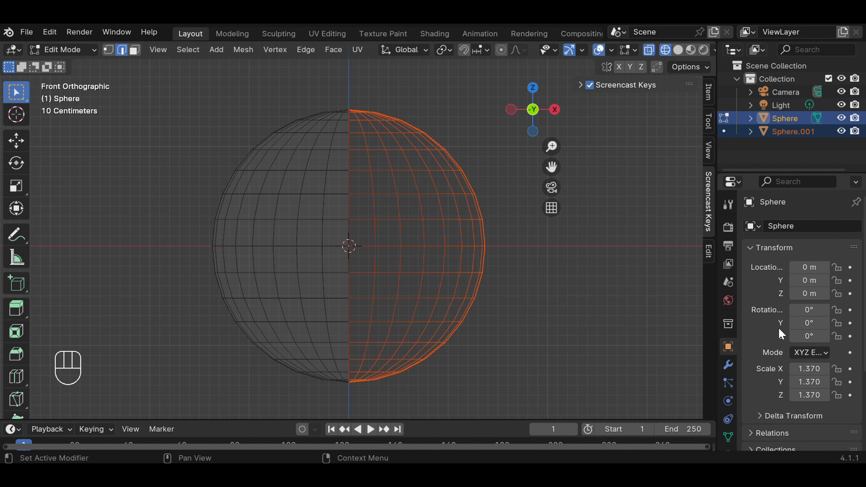
Set the X rotation of the sphere's -X half to 90°
{"action": "left_click_drag", "start_coordinate": [738, 323], "coordinate": [709, 327]}
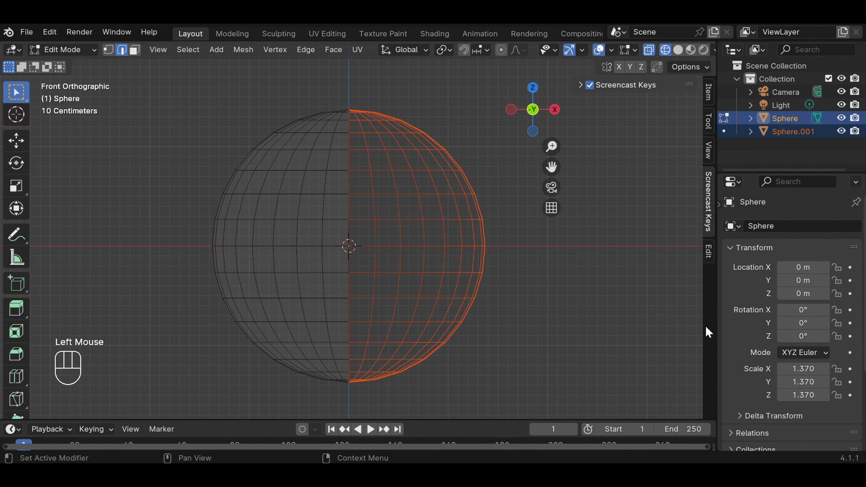
{"action": "double_click", "coordinate": [793, 310]}
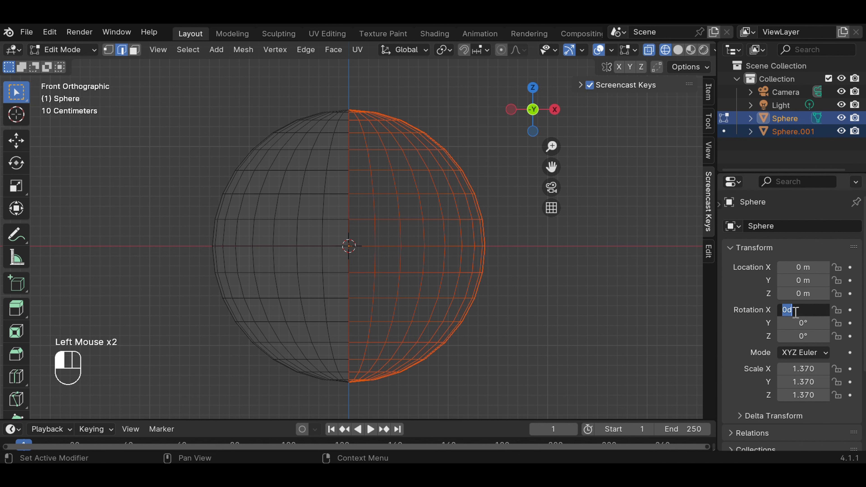
{"action": "type", "text": "9"}
{"action": "key", "text": "Return"}
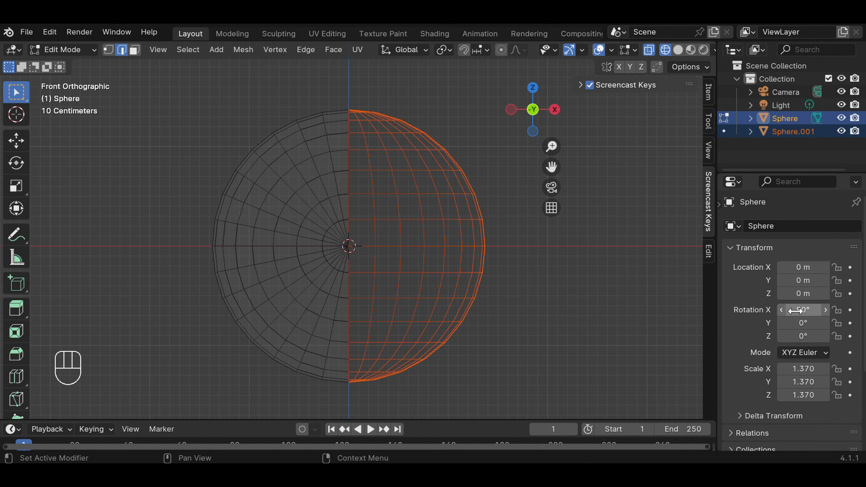
{"action": "left_click", "coordinate": [569, 275]}
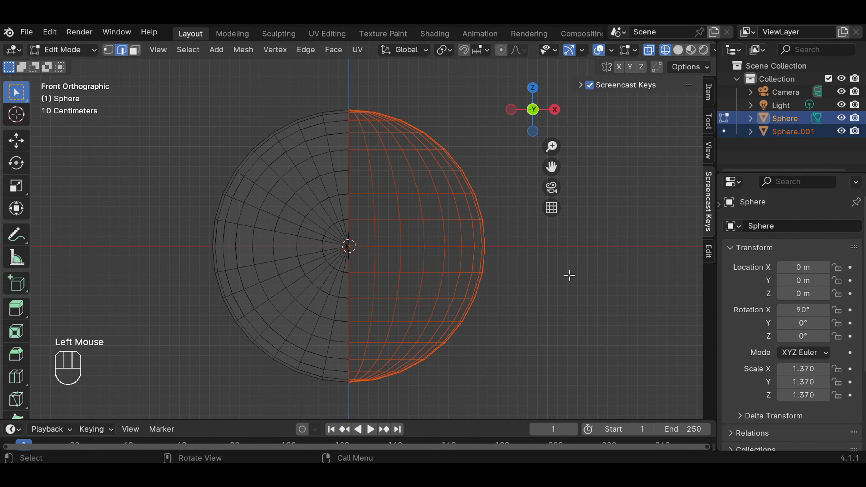
Return to Object Mode with both halves deselected and check them in solid shading, ending in wireframe shading
{"action": "left_click", "coordinate": [86, 47]}
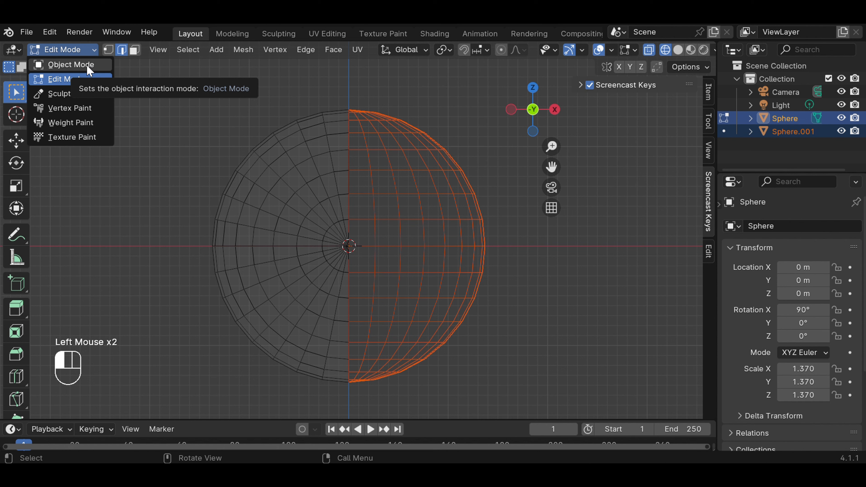
{"action": "left_click", "coordinate": [88, 64]}
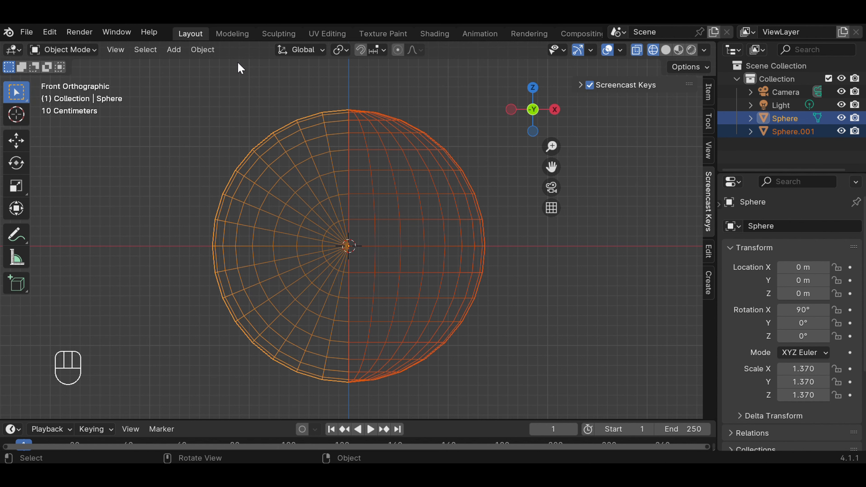
{"action": "left_click", "coordinate": [666, 50]}
{"action": "left_click", "coordinate": [595, 246]}
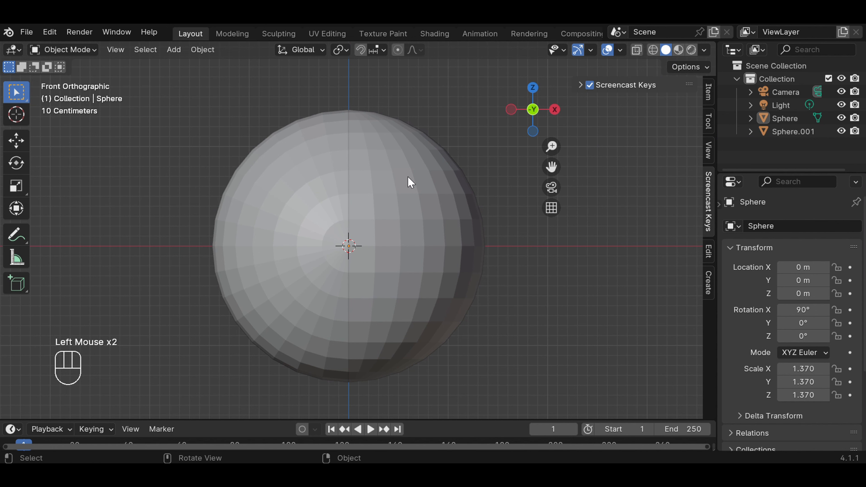
{"action": "left_click", "coordinate": [654, 51]}
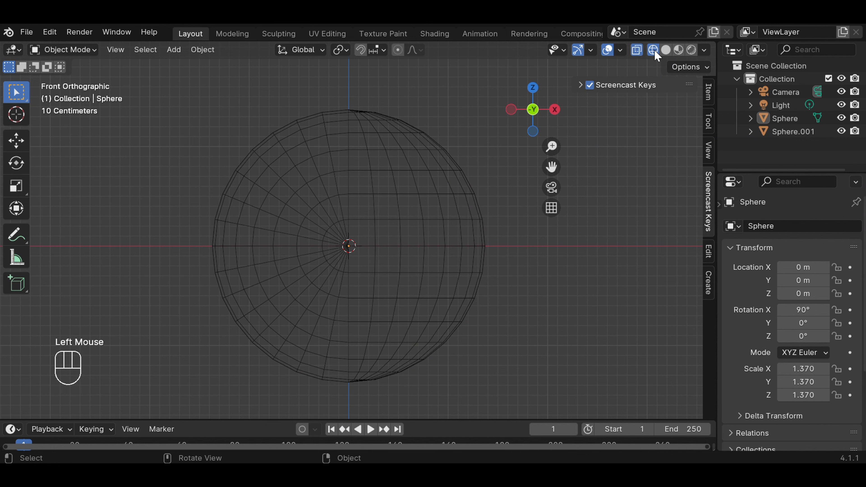
{"action": "scroll", "coordinate": [460, 232], "scroll_direction": "up", "scroll_amount": 1}
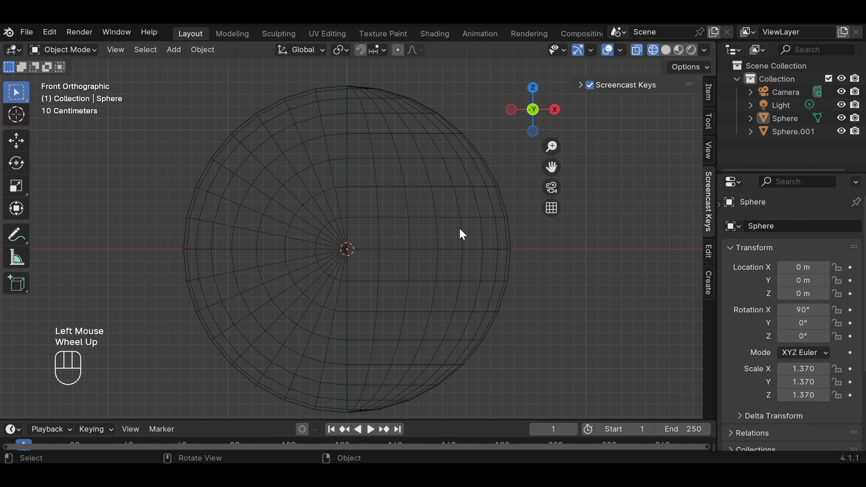
{"action": "scroll", "coordinate": [460, 232], "scroll_direction": "down", "scroll_amount": 1}
{"action": "scroll", "coordinate": [461, 232], "scroll_direction": "up", "scroll_amount": 1}
Enter Edit Mode on the +X half and try to merge its vertices by distance
{"action": "left_click", "coordinate": [452, 184]}
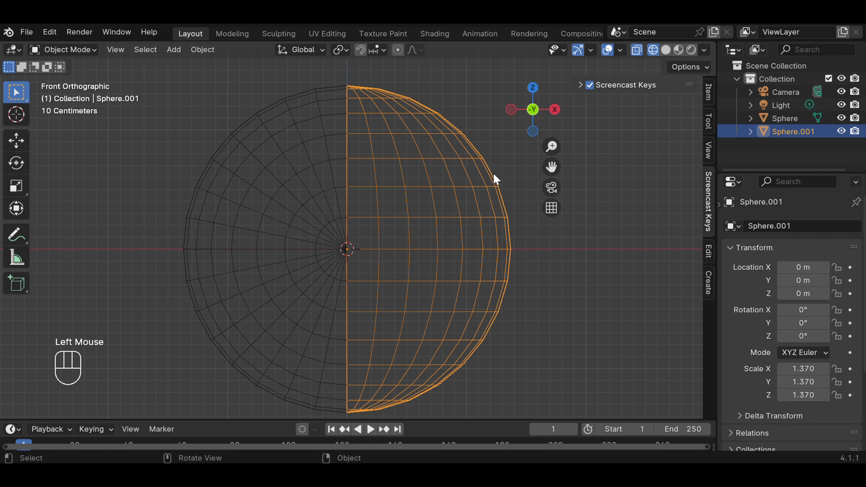
{"action": "left_click", "coordinate": [473, 117]}
{"action": "key", "text": "m"}
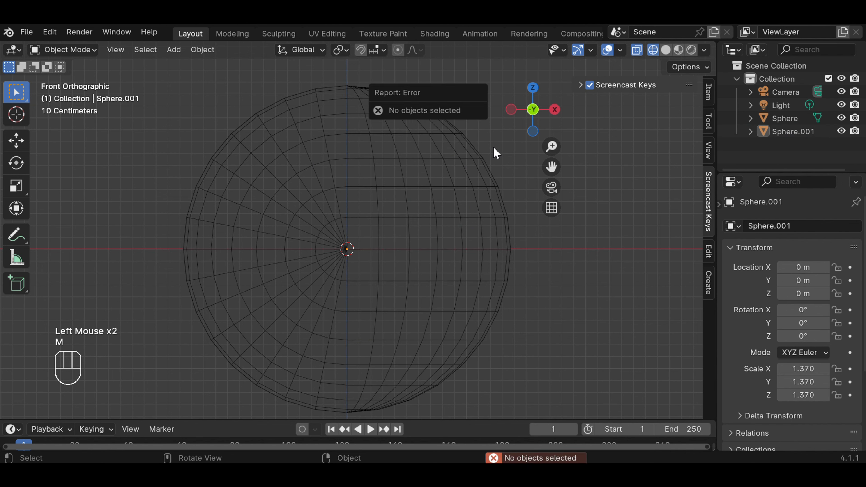
{"action": "left_click", "coordinate": [75, 54]}
{"action": "left_click", "coordinate": [74, 79]}
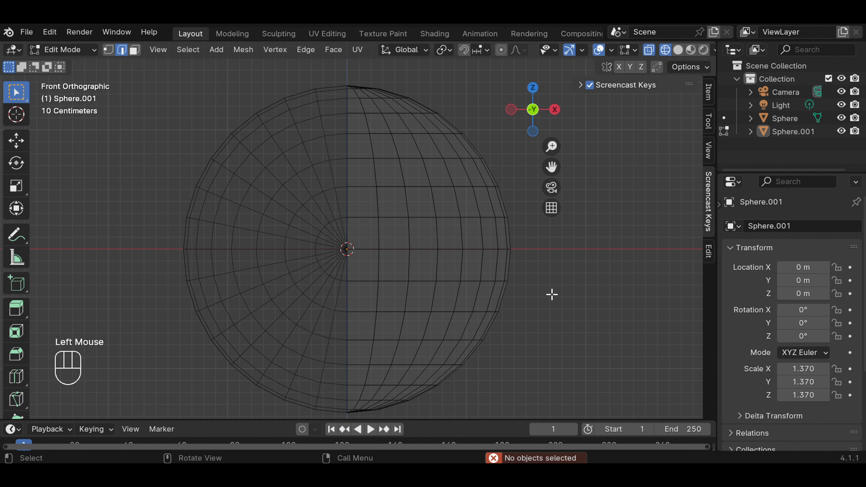
{"action": "key", "text": "m"}
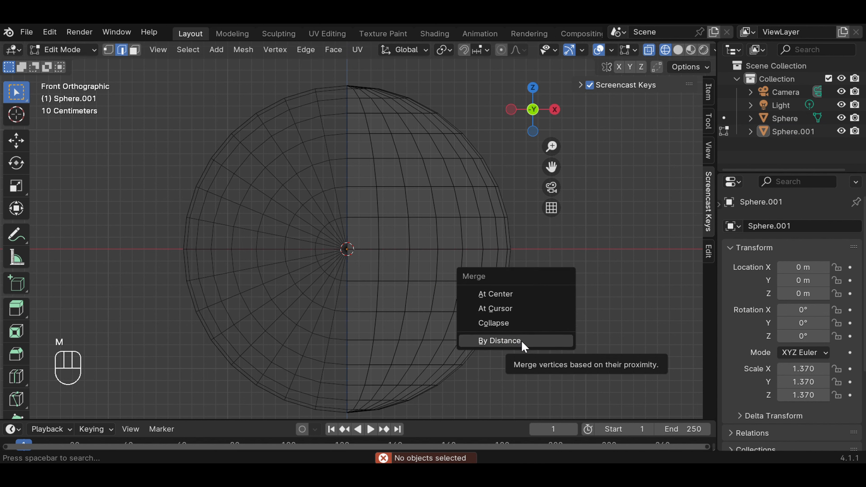
{"action": "left_click", "coordinate": [499, 340]}
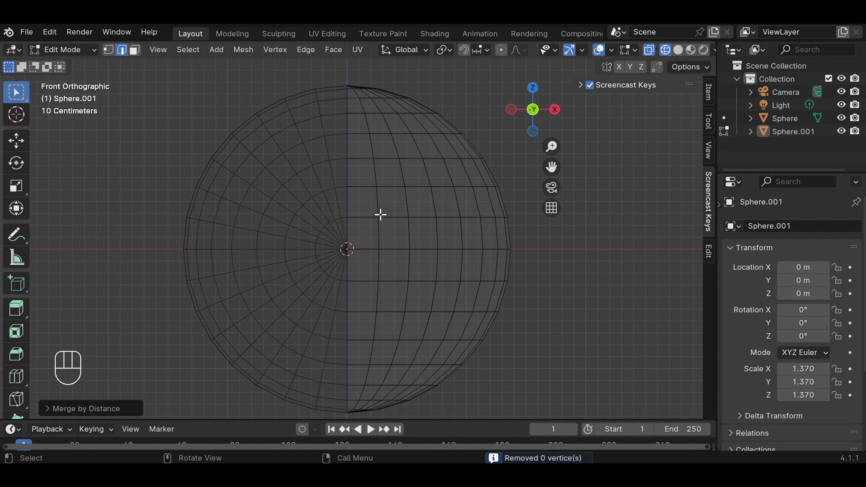
Try to select the third edge line above centre on the +X half together with the matching ring on the -X half
{"action": "left_click", "coordinate": [386, 158]}
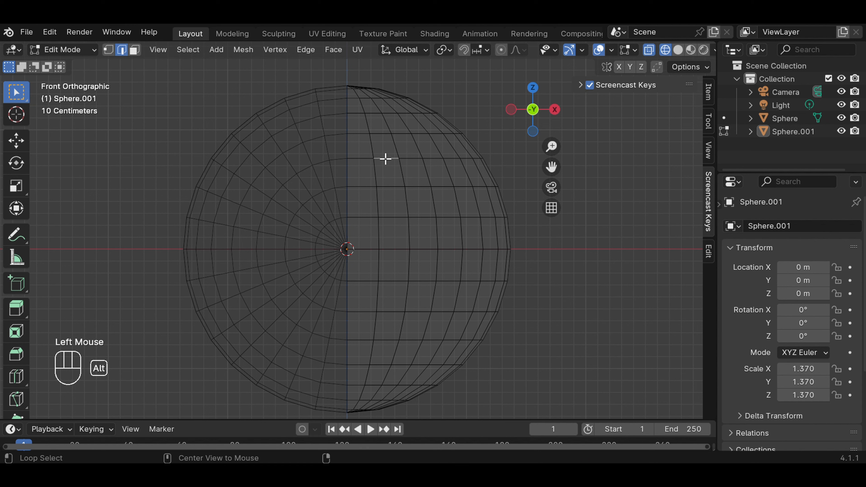
{"action": "left_click", "coordinate": [385, 158], "text": "alt"}
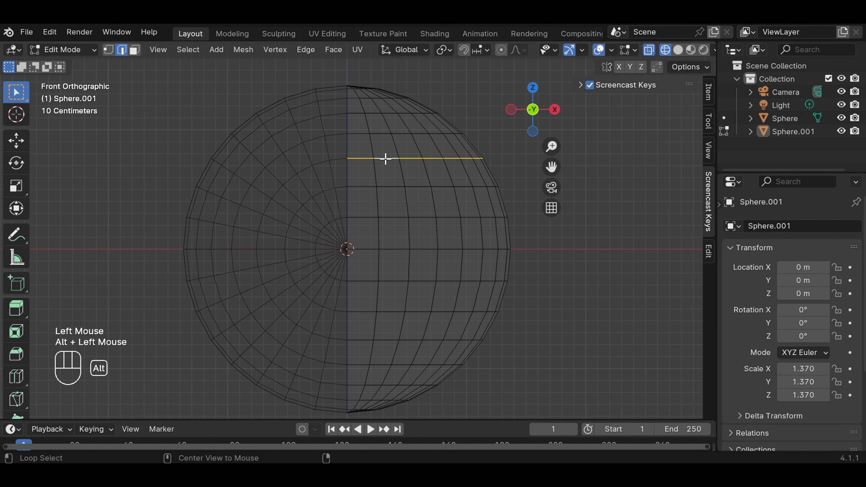
{"action": "left_click", "coordinate": [321, 163], "text": "alt+shift"}
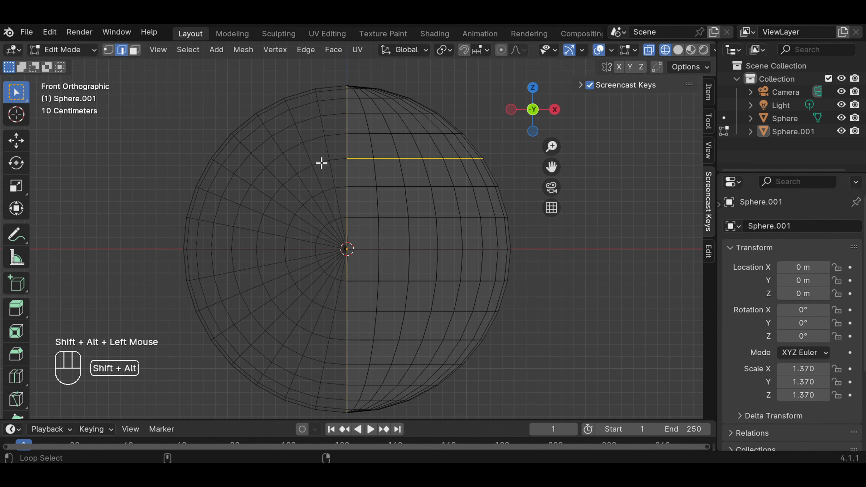
{"action": "left_click", "coordinate": [347, 170], "text": "alt"}
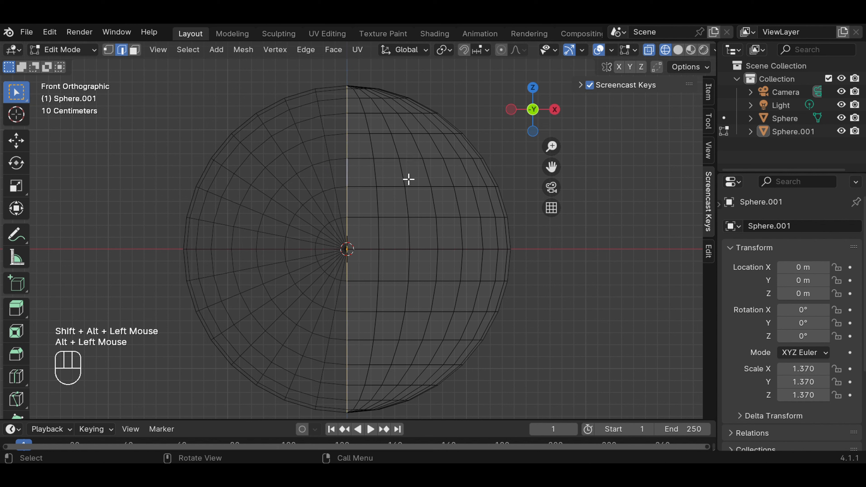
{"action": "key", "text": "ctrl+z"}
{"action": "key", "text": "ctrl+z"}
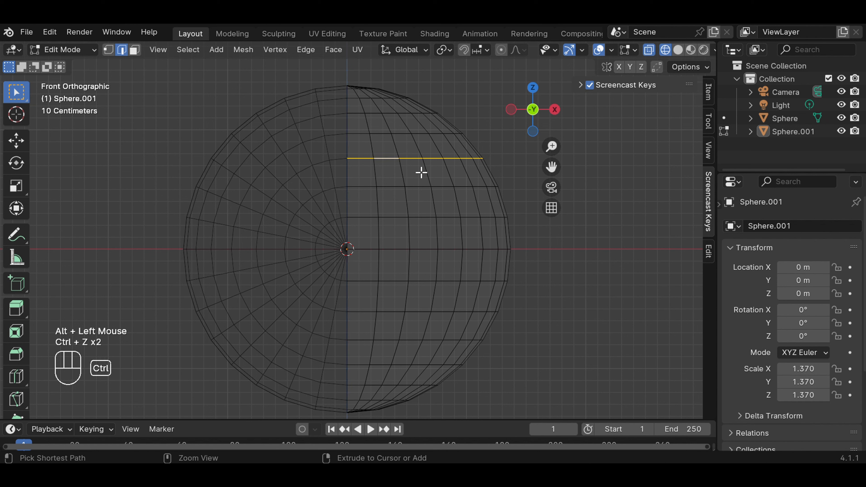
{"action": "left_click", "coordinate": [268, 199], "text": "alt+shift"}
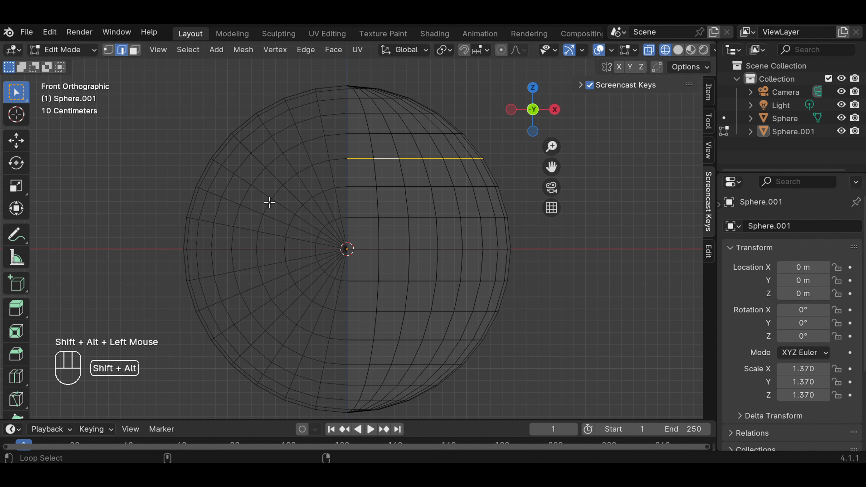
{"action": "left_click", "coordinate": [274, 196], "text": "alt+shift"}
{"action": "left_click", "coordinate": [275, 194], "text": "alt+shift"}
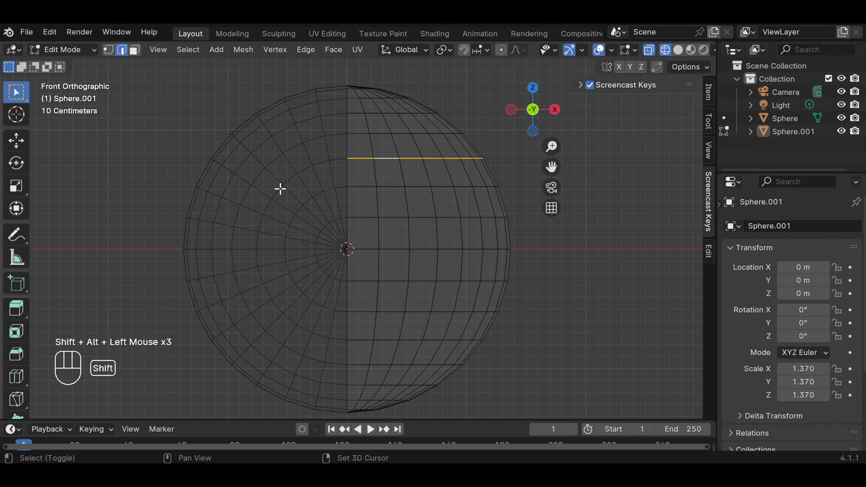
{"action": "left_click", "coordinate": [564, 253]}
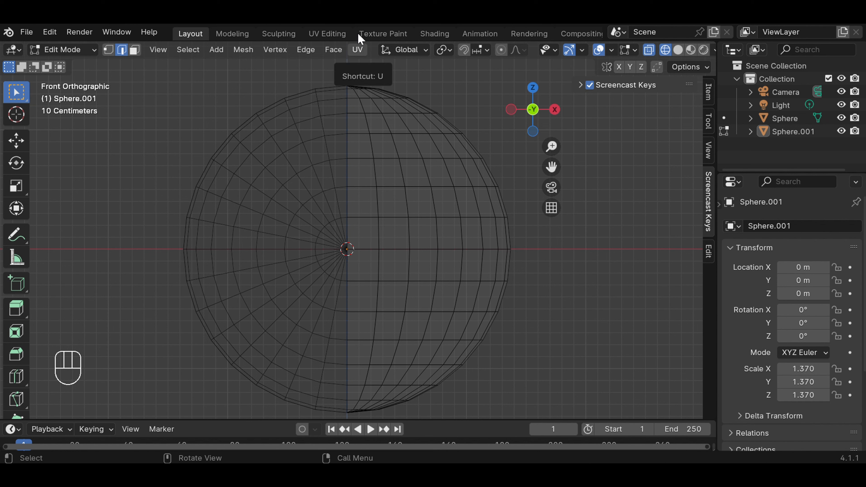
Return to Object Mode and join the two sphere halves into one object
{"action": "left_click", "coordinate": [72, 52]}
{"action": "left_click", "coordinate": [71, 65]}
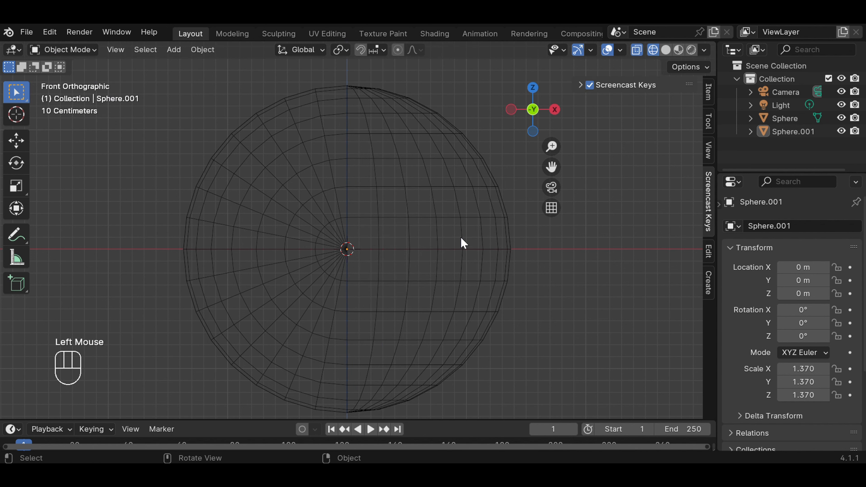
{"action": "left_click", "coordinate": [518, 266]}
{"action": "left_click", "coordinate": [291, 199]}
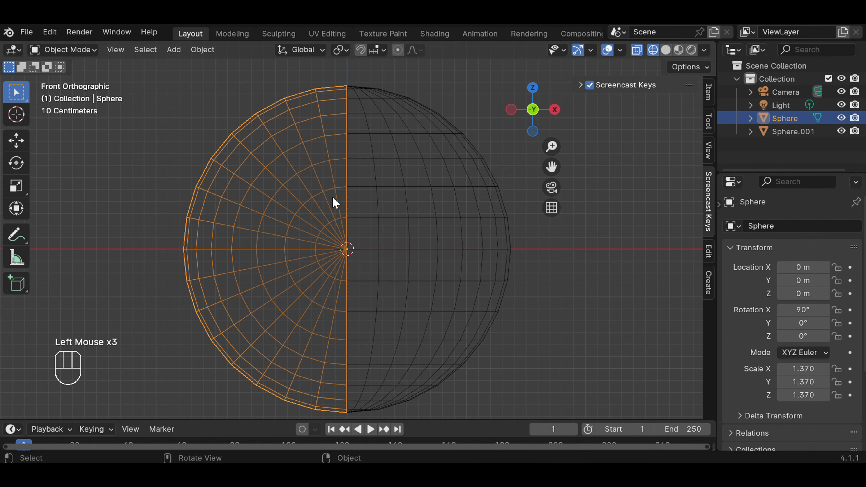
{"action": "left_click", "coordinate": [400, 200], "text": "shift"}
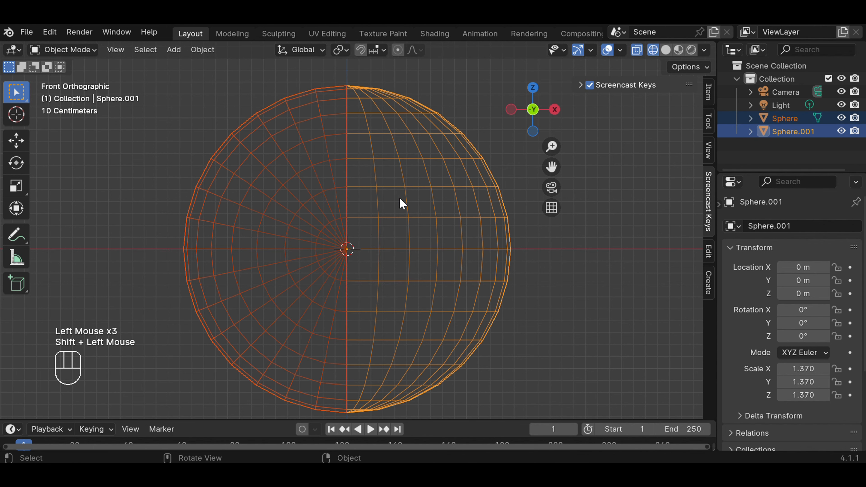
{"action": "right_click", "coordinate": [402, 203]}
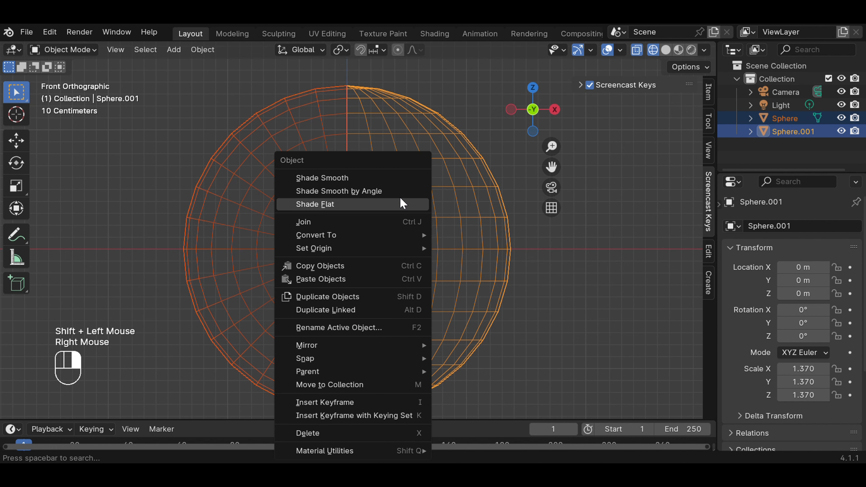
{"action": "left_click", "coordinate": [357, 222]}
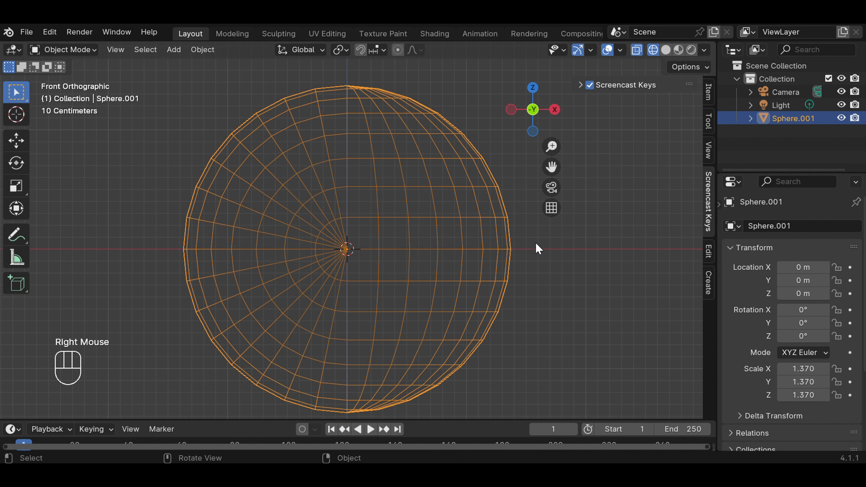
{"action": "left_click", "coordinate": [545, 251]}
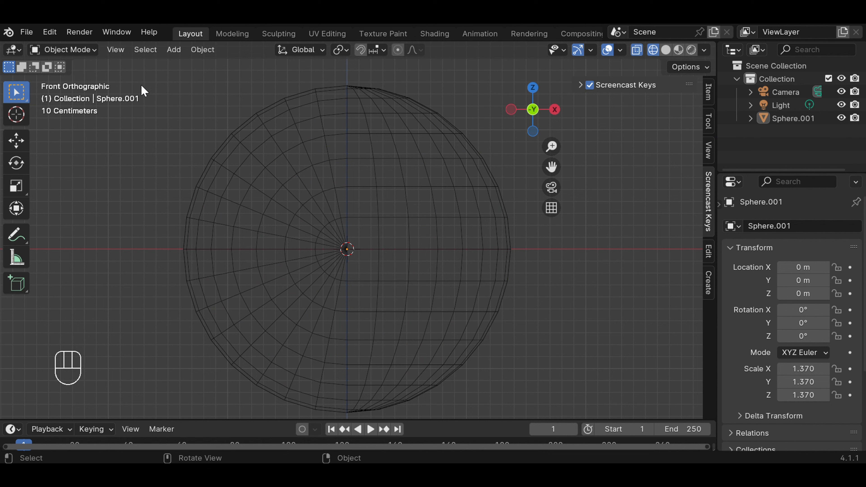
Enter Edit Mode on the joined sphere and run Merge by Distance
{"action": "left_click", "coordinate": [93, 50]}
{"action": "left_click", "coordinate": [89, 85]}
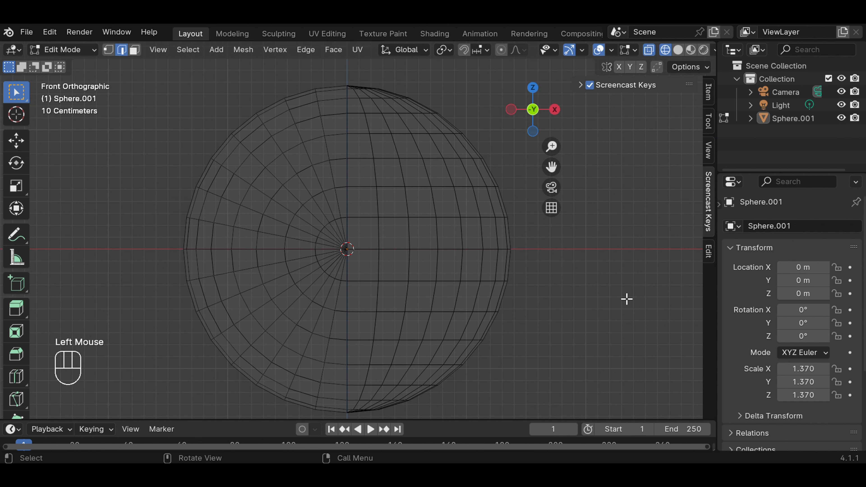
{"action": "key", "text": "m"}
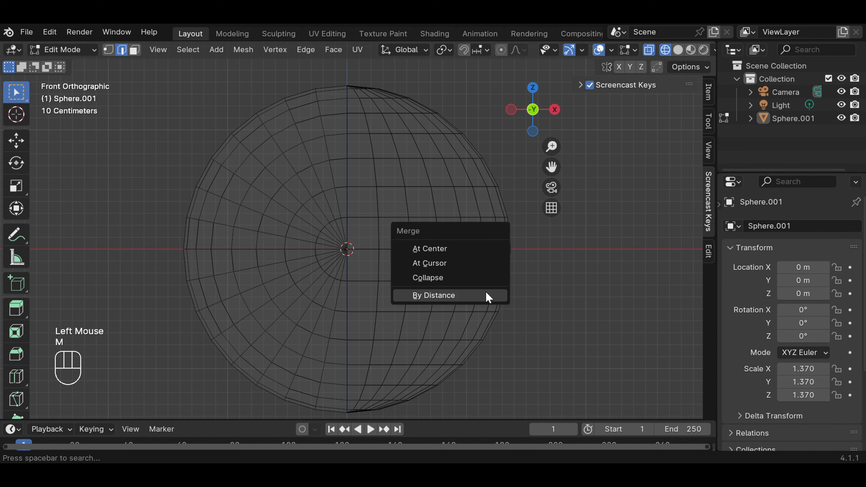
{"action": "left_click", "coordinate": [488, 296]}
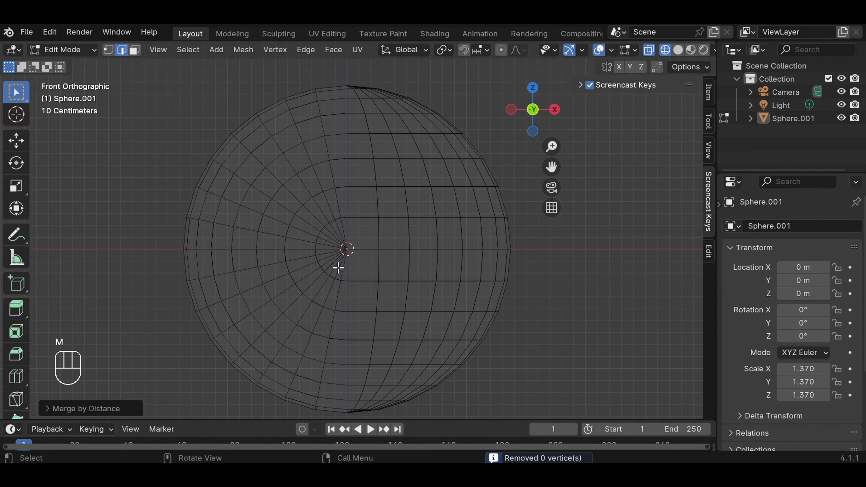
Select the third edge loop above centre on the joined sphere's +X side plus the matching ring on its -X side
{"action": "left_click", "coordinate": [385, 160]}
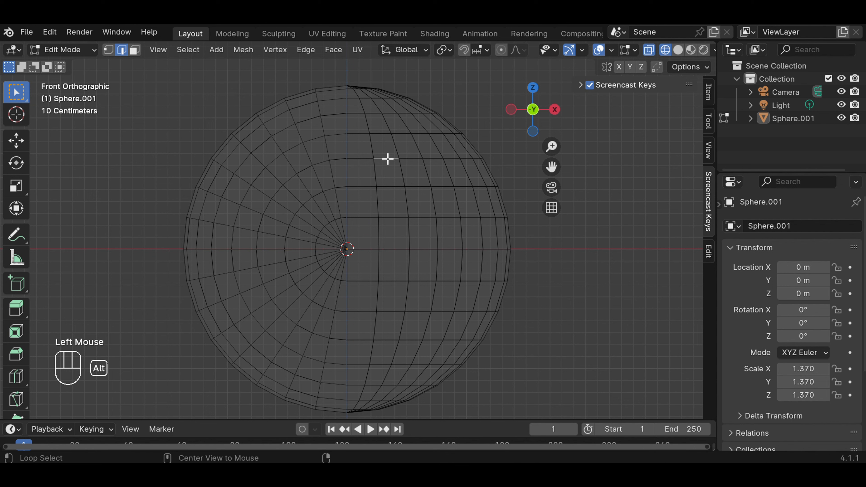
{"action": "left_click", "coordinate": [388, 159], "text": "alt"}
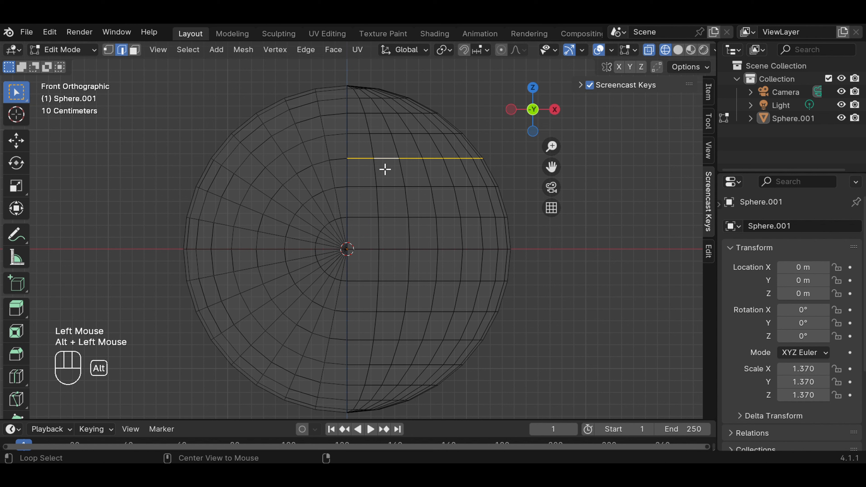
{"action": "key", "text": "shift"}
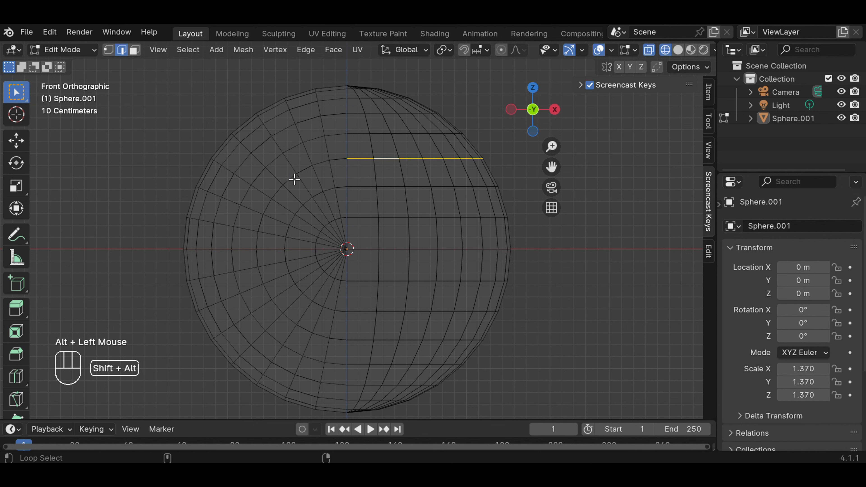
{"action": "left_click", "coordinate": [292, 178], "text": "alt+shift"}
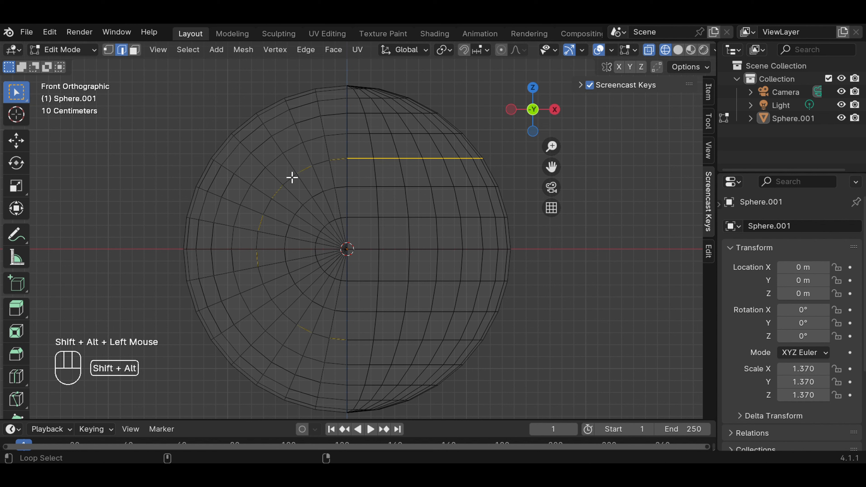
Add the matching ring on the -X side and the third edge loop below centre on the +X side to the seam selection
{"action": "left_click", "coordinate": [292, 177], "text": "alt+shift"}
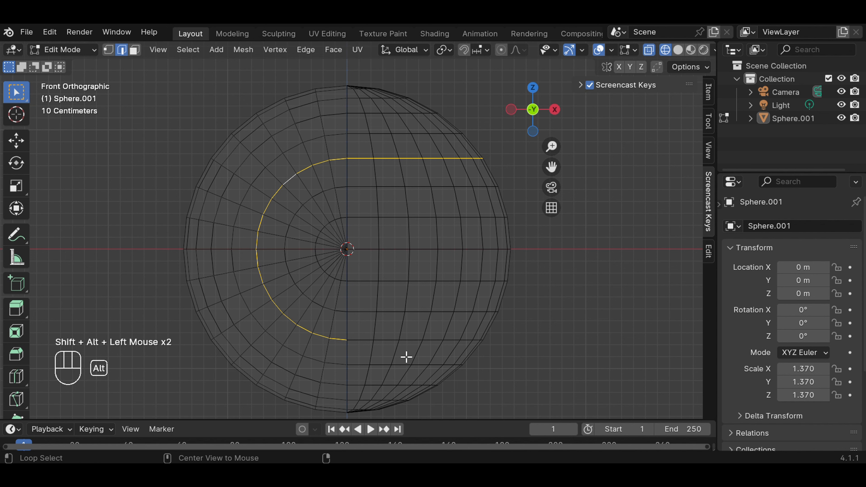
{"action": "left_click", "coordinate": [393, 339], "text": "alt+shift"}
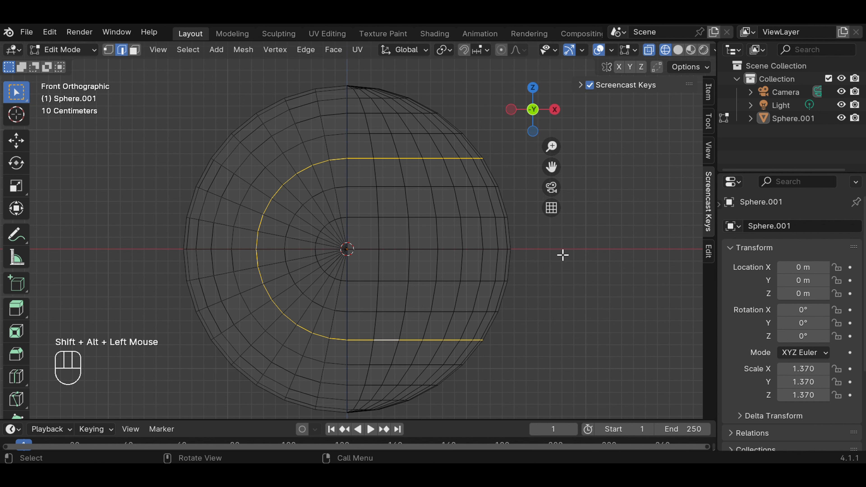
{"action": "mouse_move", "coordinate": [562, 254]}
{"action": "middle_mouse_down"}
{"action": "mouse_move", "coordinate": [244, 265]}
{"action": "mouse_move", "coordinate": [257, 242]}
{"action": "mouse_move", "coordinate": [558, 264]}
{"action": "middle_mouse_up"}
{"action": "key", "text": "KP_1"}
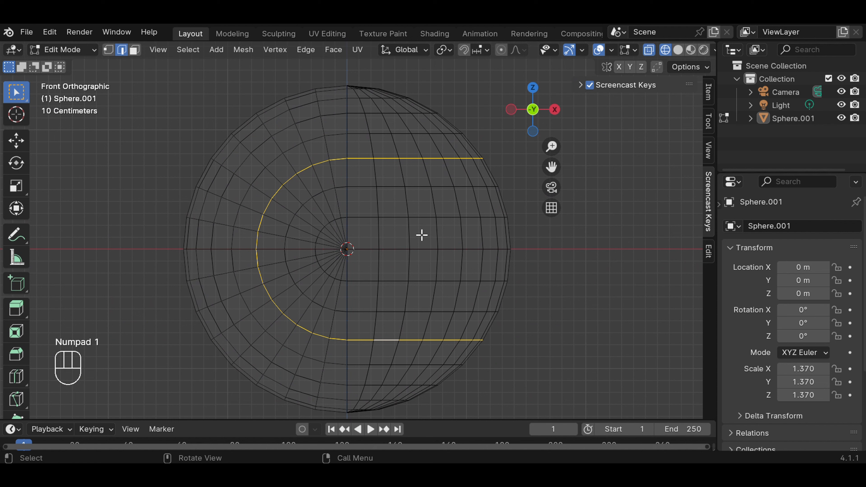
Bevel the selected seam loops to a width of about 0.08 m, forming a continuous band of faces
{"action": "key", "text": "ctrl"}
{"action": "key", "text": "ctrl+b"}
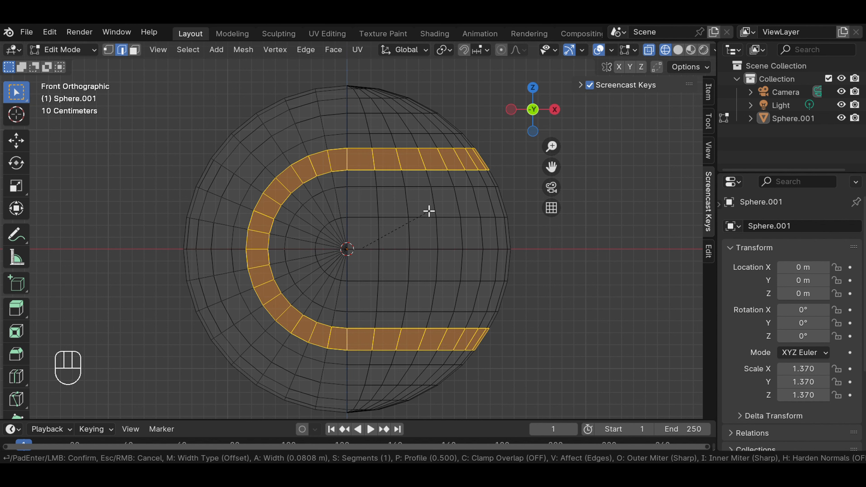
{"action": "left_click", "coordinate": [428, 211]}
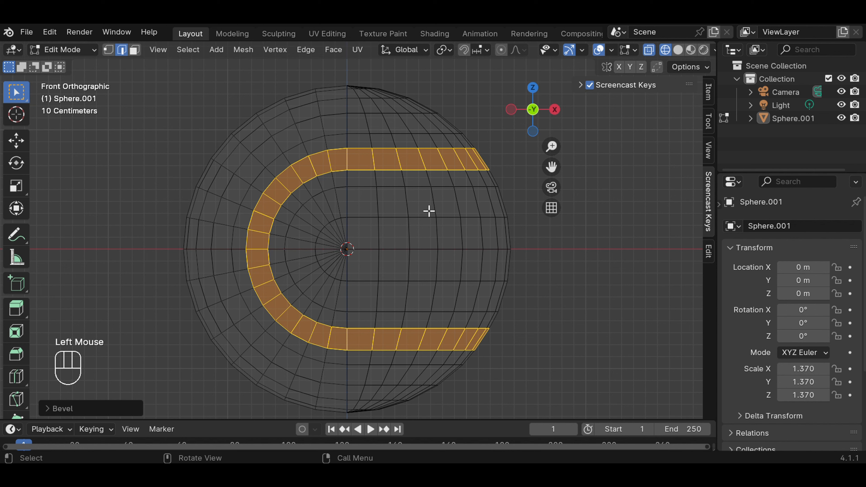
Extrude the seam band and scale it inward to about 0.97 to form a recessed groove
{"action": "key", "text": "e"}
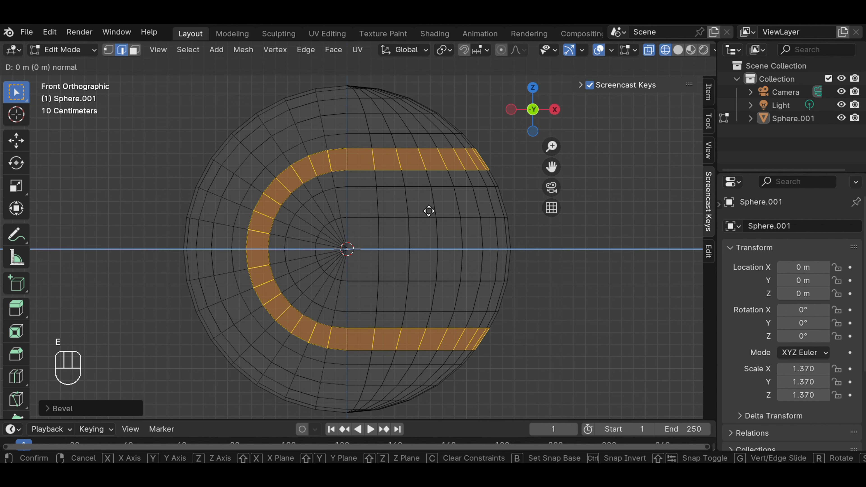
{"action": "key", "text": "s"}
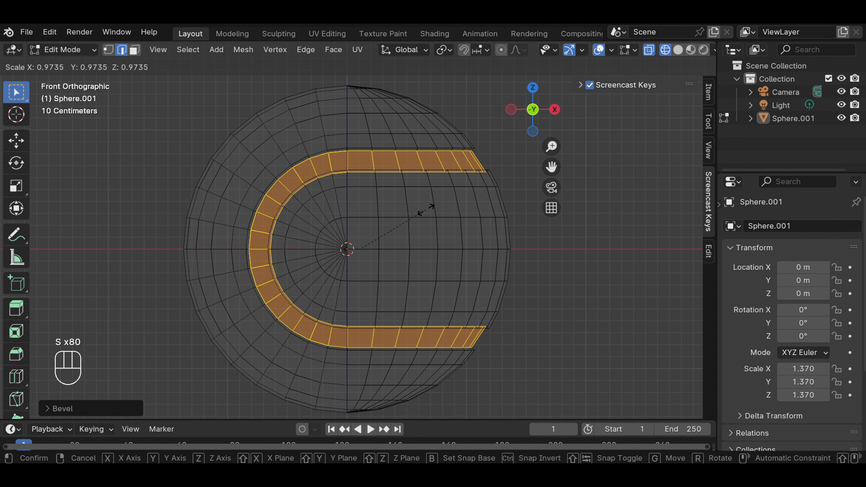
{"action": "left_click", "coordinate": [427, 209]}
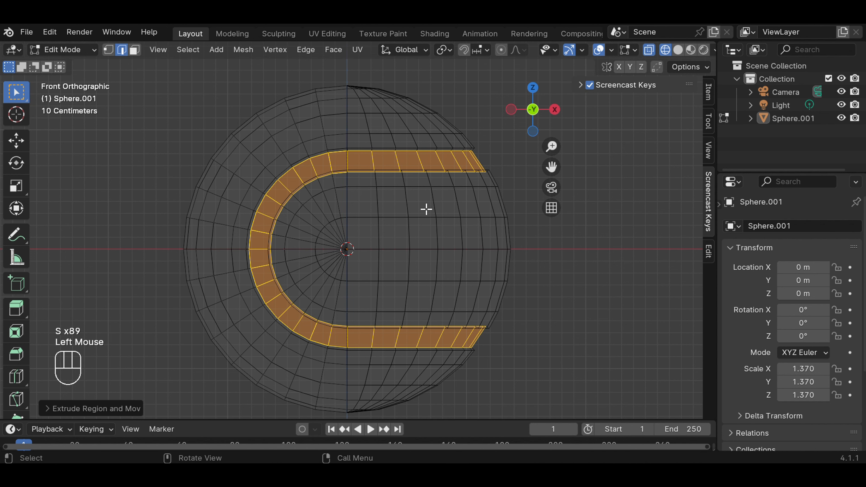
{"action": "left_click", "coordinate": [527, 241]}
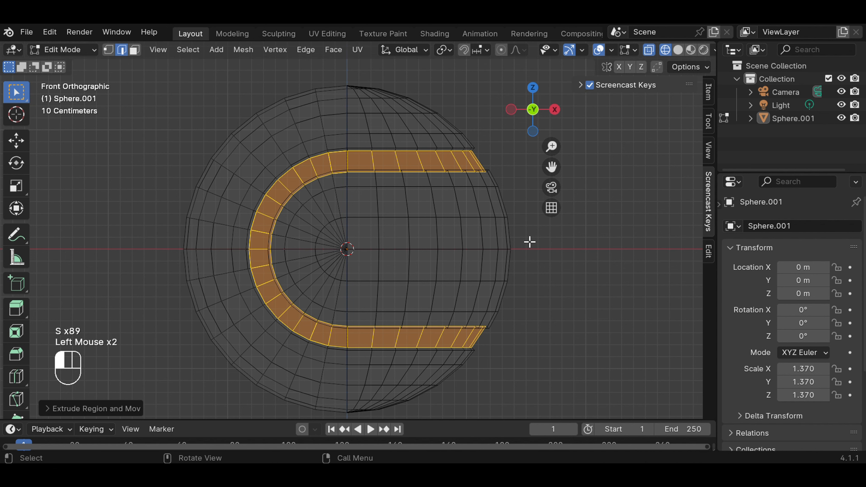
Switch the viewport to Solid shading and inspect the groove where the two sphere halves meet
{"action": "left_click", "coordinate": [677, 51]}
{"action": "scroll", "coordinate": [552, 238], "scroll_direction": "down", "scroll_amount": 1}
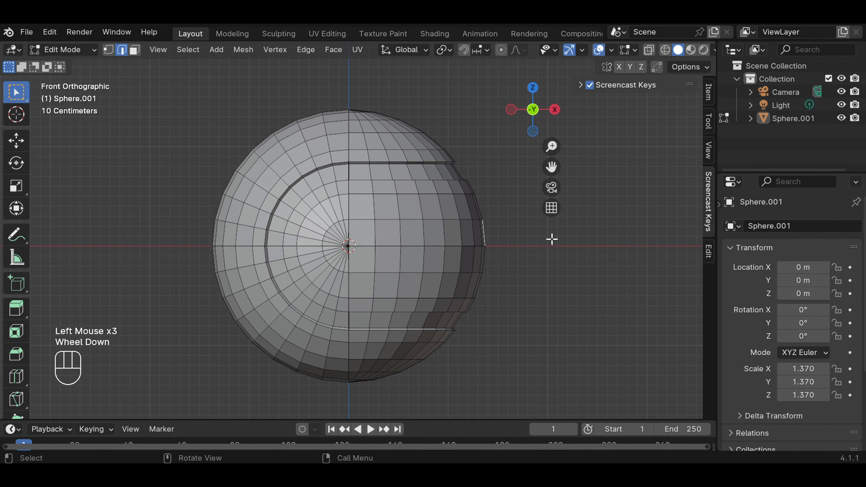
{"action": "scroll", "coordinate": [539, 255], "scroll_direction": "up", "scroll_amount": 1}
{"action": "middle_click_drag", "start_coordinate": [544, 248], "coordinate": [602, 275]}
{"action": "scroll", "coordinate": [455, 164], "scroll_direction": "up", "scroll_amount": 2}
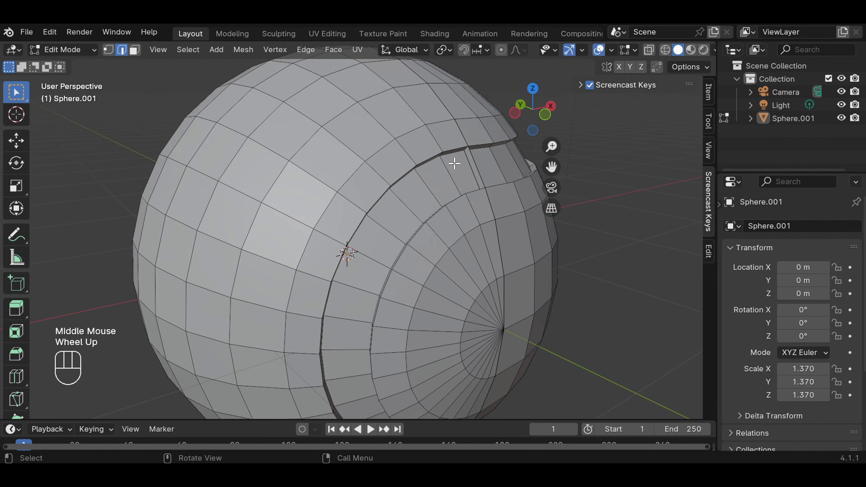
{"action": "scroll", "coordinate": [454, 163], "scroll_direction": "down", "scroll_amount": 1}
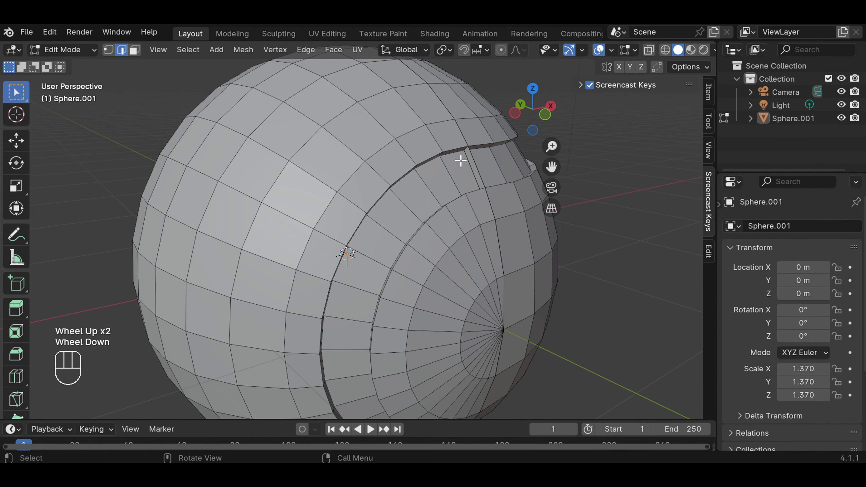
{"action": "scroll", "coordinate": [461, 161], "scroll_direction": "down", "scroll_amount": 1}
{"action": "middle_click_drag", "start_coordinate": [495, 173], "coordinate": [429, 161]}
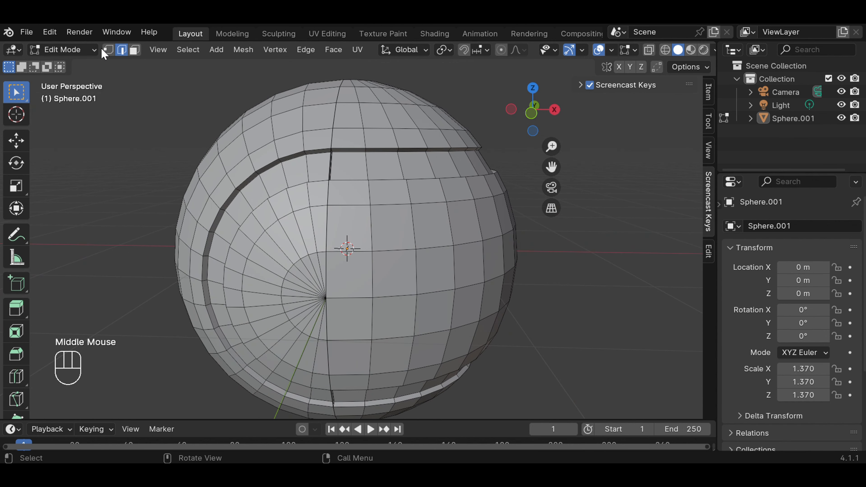
Return to Object Mode, apply Shade Smooth to the ball, and examine the shading along the groove
{"action": "mouse_move", "coordinate": [63, 49]}
{"action": "left_mouse_down"}
{"action": "mouse_move", "coordinate": [76, 77]}
{"action": "mouse_move", "coordinate": [80, 64]}
{"action": "left_mouse_up"}
{"action": "middle_click_drag", "start_coordinate": [442, 207], "coordinate": [563, 225]}
{"action": "left_click", "coordinate": [322, 145]}
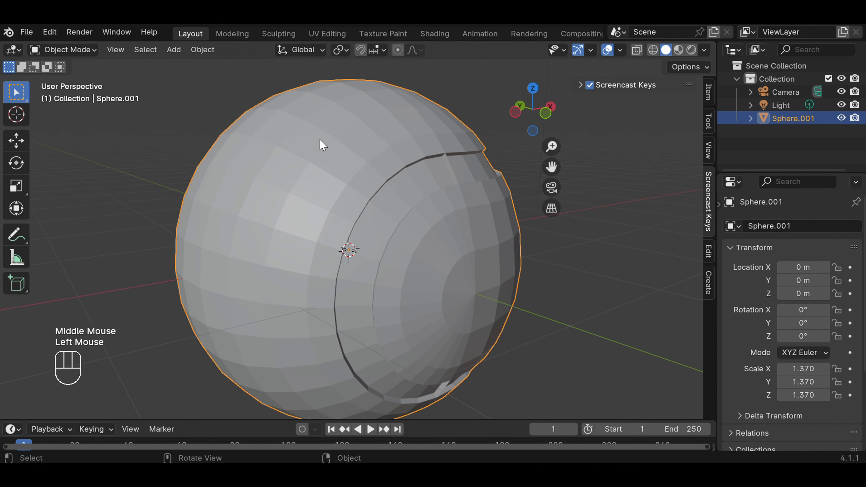
{"action": "right_click", "coordinate": [322, 145]}
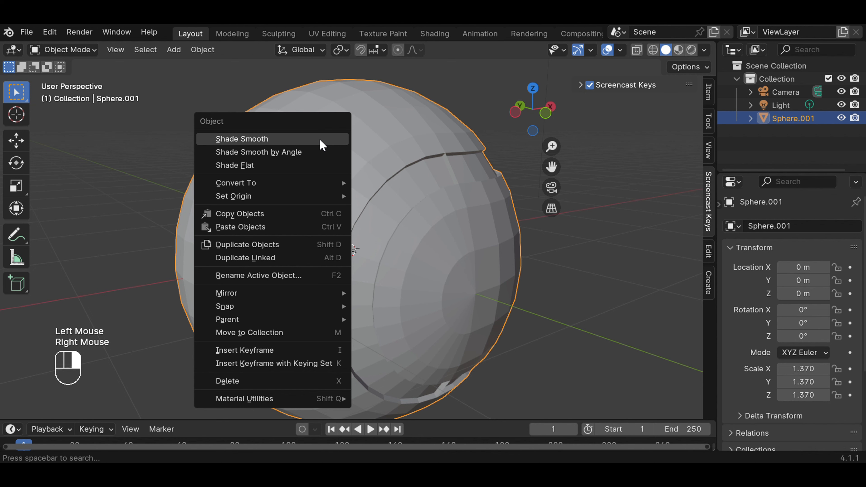
{"action": "left_click", "coordinate": [300, 140]}
{"action": "scroll", "coordinate": [468, 178], "scroll_direction": "up", "scroll_amount": 2}
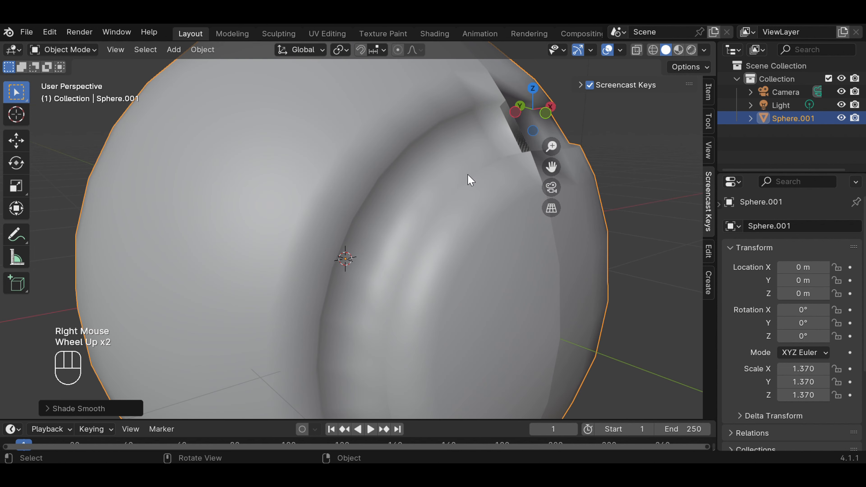
{"action": "scroll", "coordinate": [469, 179], "scroll_direction": "down", "scroll_amount": 2}
{"action": "mouse_move", "coordinate": [467, 178]}
{"action": "middle_mouse_down"}
{"action": "mouse_move", "coordinate": [225, 188]}
{"action": "mouse_move", "coordinate": [525, 188]}
{"action": "mouse_move", "coordinate": [518, 178]}
{"action": "mouse_move", "coordinate": [503, 193]}
{"action": "mouse_move", "coordinate": [448, 199]}
{"action": "mouse_move", "coordinate": [468, 188]}
{"action": "middle_mouse_up"}
{"action": "scroll", "coordinate": [523, 161], "scroll_direction": "up", "scroll_amount": 2}
{"action": "left_click", "coordinate": [509, 177]}
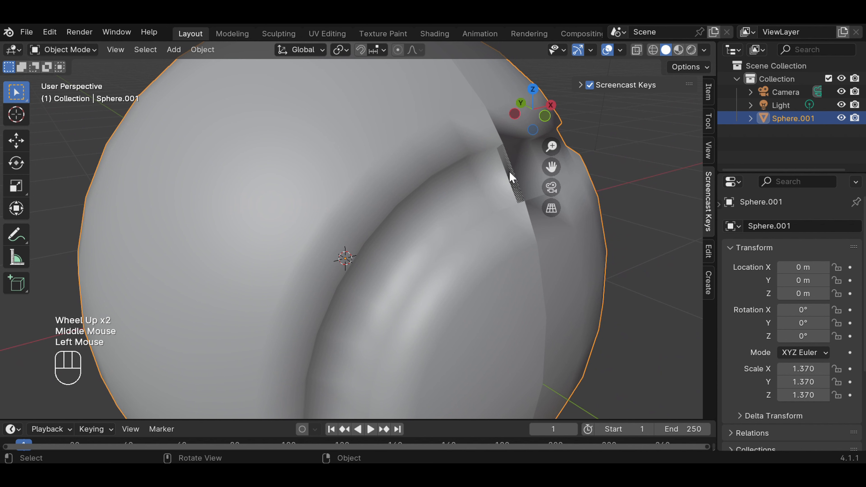
In Edit Mode with face selection, delete both internal faces blocking the groove at the upper front junction of the halves
{"action": "left_click", "coordinate": [80, 51]}
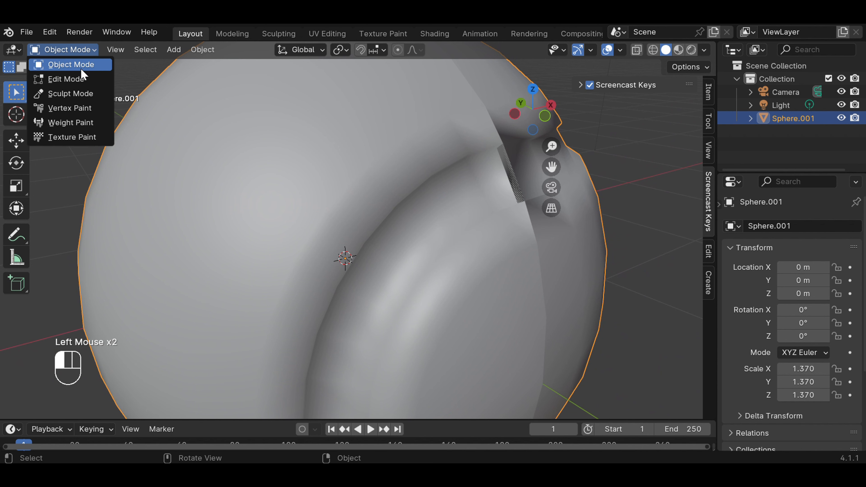
{"action": "left_click", "coordinate": [80, 75]}
{"action": "middle_click_drag", "start_coordinate": [514, 190], "coordinate": [499, 155]}
{"action": "scroll", "coordinate": [498, 156], "scroll_direction": "up", "scroll_amount": 2}
{"action": "left_click", "coordinate": [499, 156]}
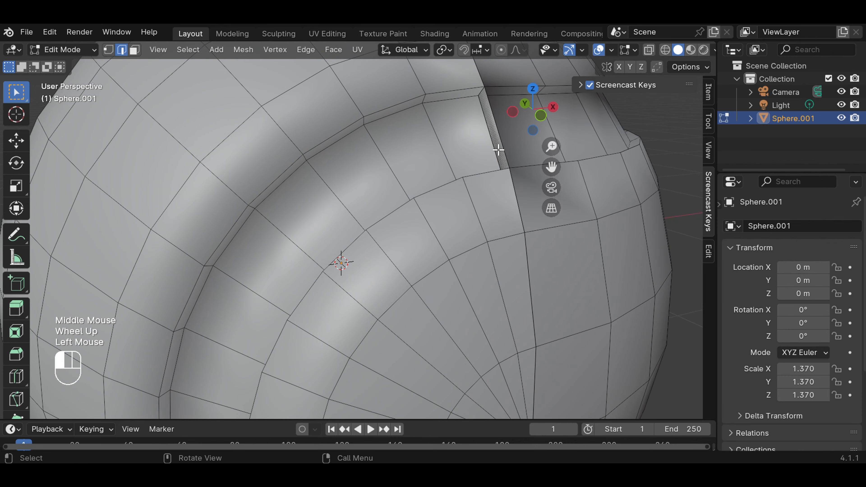
{"action": "left_click", "coordinate": [134, 51]}
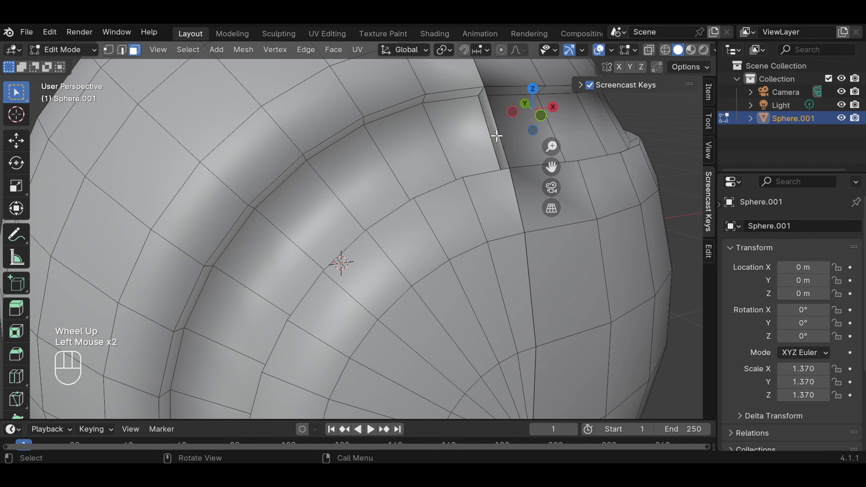
{"action": "left_click", "coordinate": [502, 150]}
{"action": "right_click", "coordinate": [502, 153]}
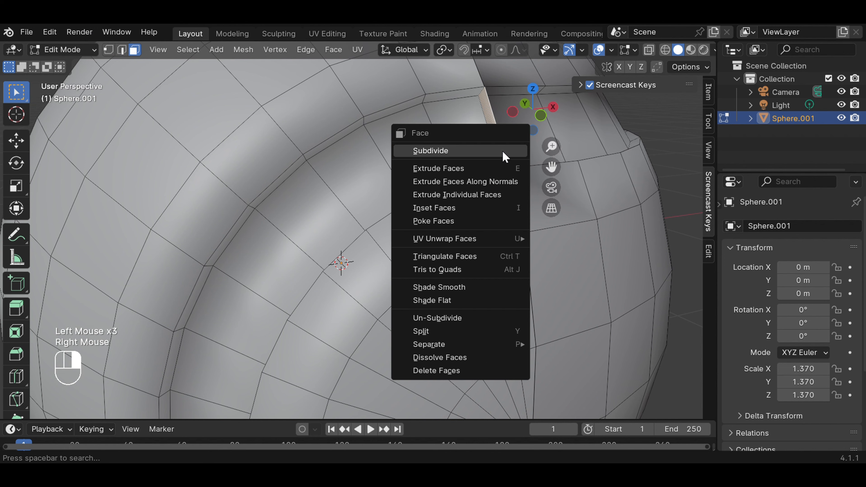
{"action": "middle_click_drag", "start_coordinate": [580, 188], "coordinate": [171, 149]}
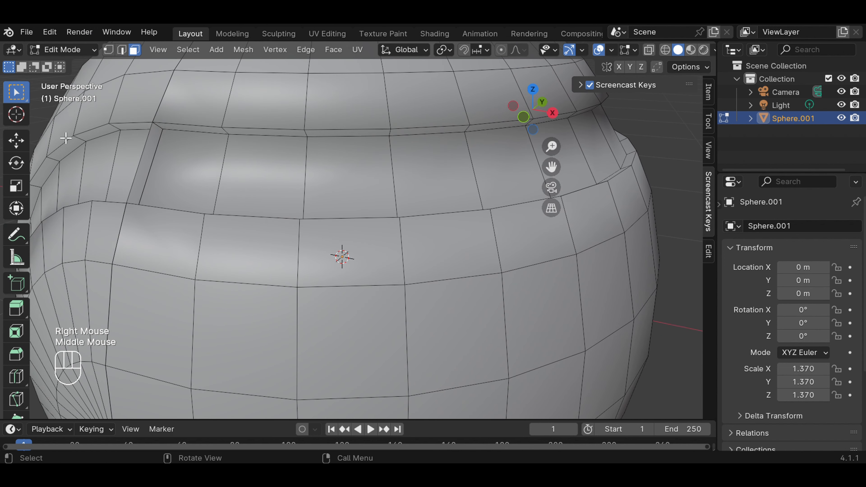
{"action": "left_click", "coordinate": [142, 163]}
{"action": "right_click", "coordinate": [142, 163]}
{"action": "left_click", "coordinate": [116, 280]}
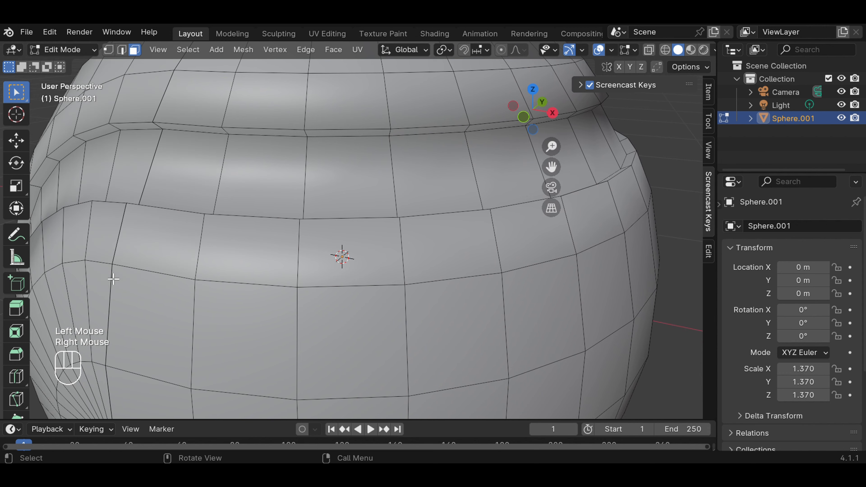
Delete the two internal faces blocking the groove at the lower front junction of the halves
{"action": "middle_click_drag", "start_coordinate": [182, 189], "coordinate": [278, 97]}
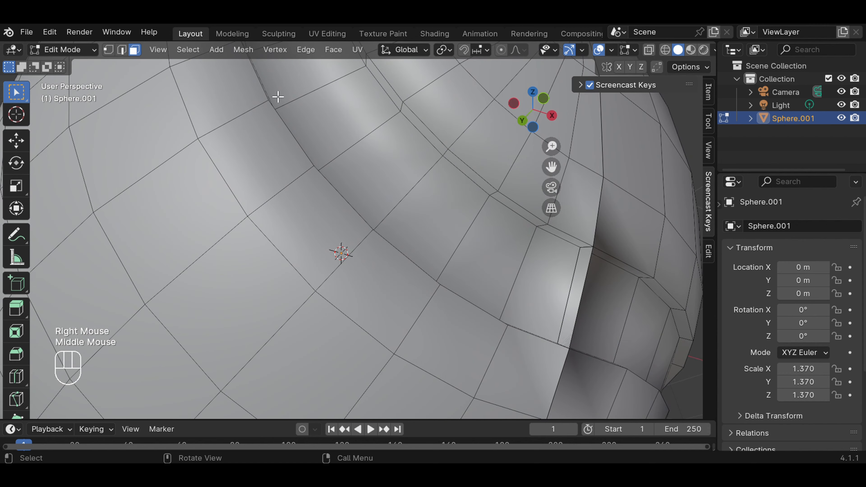
{"action": "scroll", "coordinate": [529, 252], "scroll_direction": "up", "scroll_amount": 1}
{"action": "scroll", "coordinate": [541, 253], "scroll_direction": "down", "scroll_amount": 1}
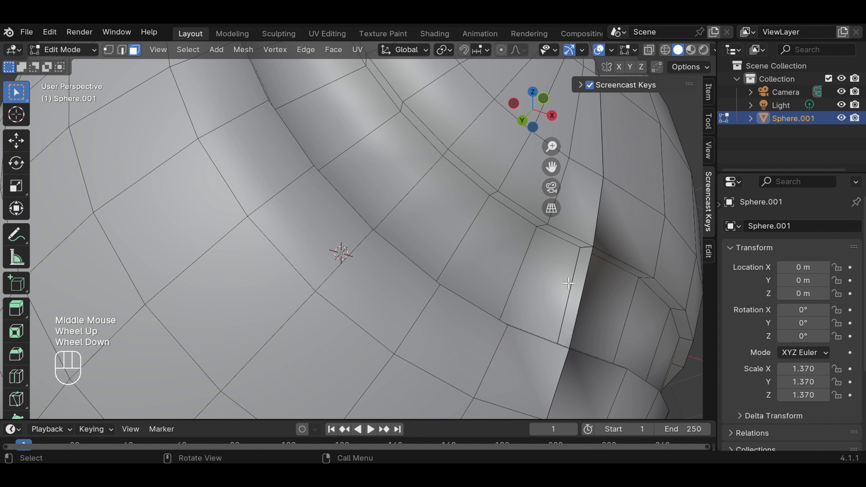
{"action": "left_click", "coordinate": [575, 291]}
{"action": "right_click", "coordinate": [575, 291]}
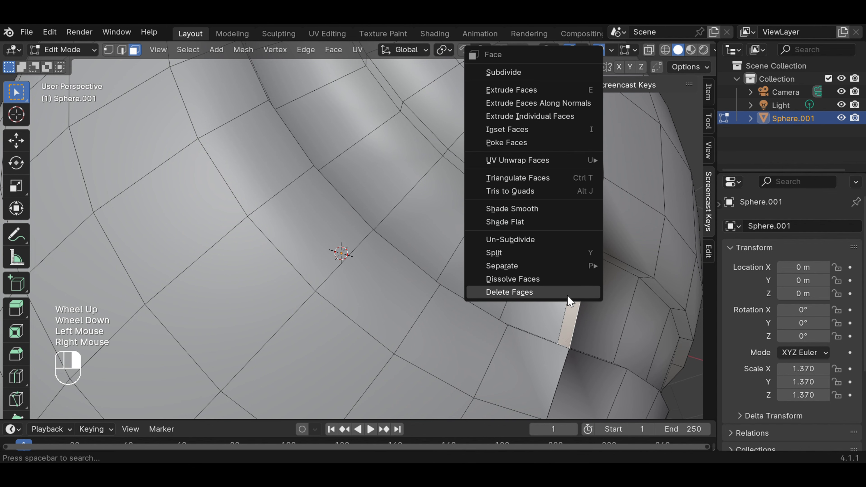
{"action": "left_click", "coordinate": [576, 291]}
{"action": "middle_click_drag", "start_coordinate": [589, 303], "coordinate": [498, 307]}
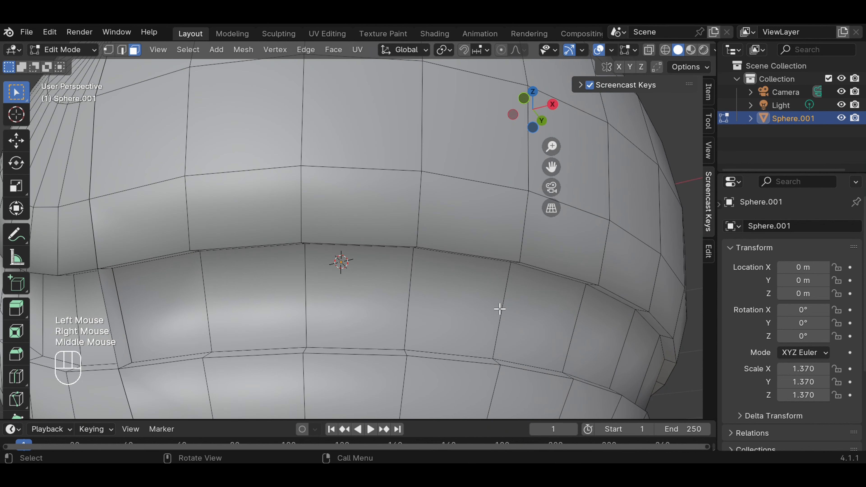
{"action": "left_click", "coordinate": [111, 295]}
{"action": "right_click", "coordinate": [111, 295]}
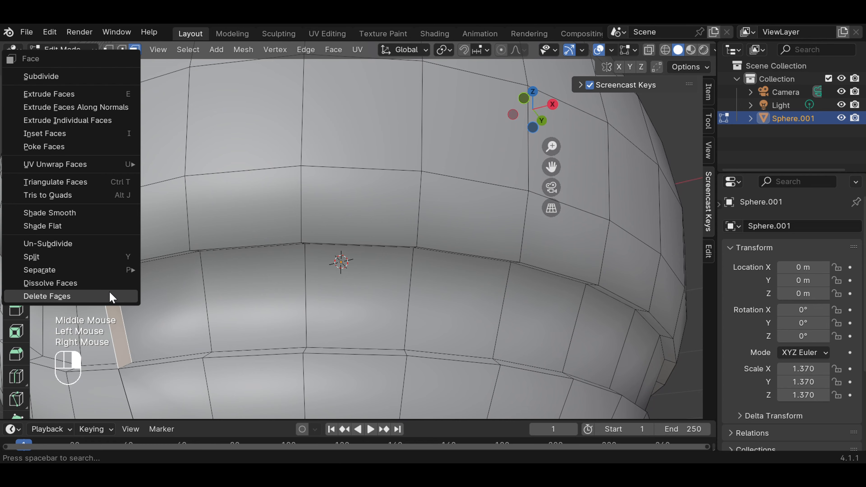
{"action": "left_click", "coordinate": [110, 295]}
Delete the two internal faces blocking the groove at the lower back junction of the halves
{"action": "scroll", "coordinate": [341, 286], "scroll_direction": "down", "scroll_amount": 2}
{"action": "scroll", "coordinate": [354, 287], "scroll_direction": "down", "scroll_amount": 1}
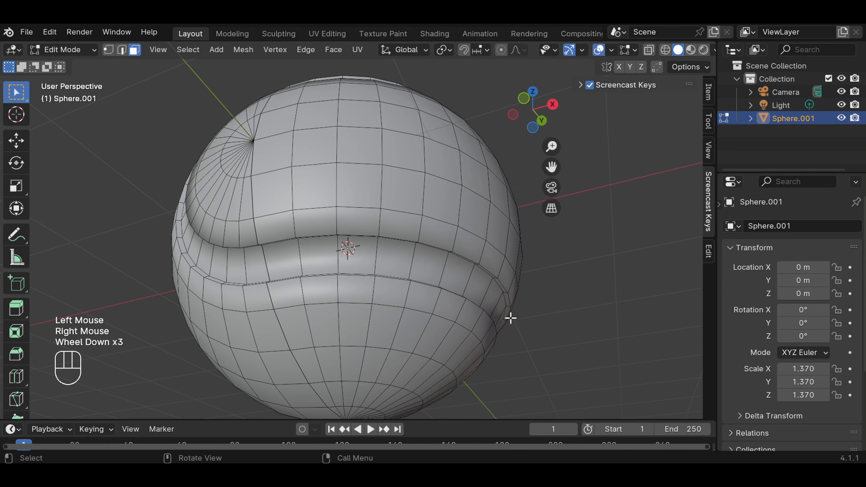
{"action": "middle_click_drag", "start_coordinate": [511, 307], "coordinate": [485, 261]}
{"action": "scroll", "coordinate": [456, 217], "scroll_direction": "up", "scroll_amount": 1}
{"action": "scroll", "coordinate": [503, 285], "scroll_direction": "up", "scroll_amount": 2}
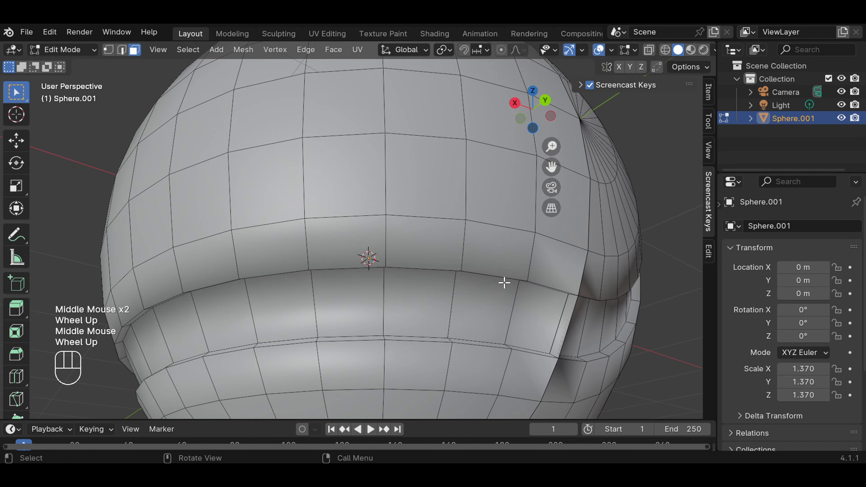
{"action": "left_click", "coordinate": [642, 377]}
{"action": "right_click", "coordinate": [599, 364]}
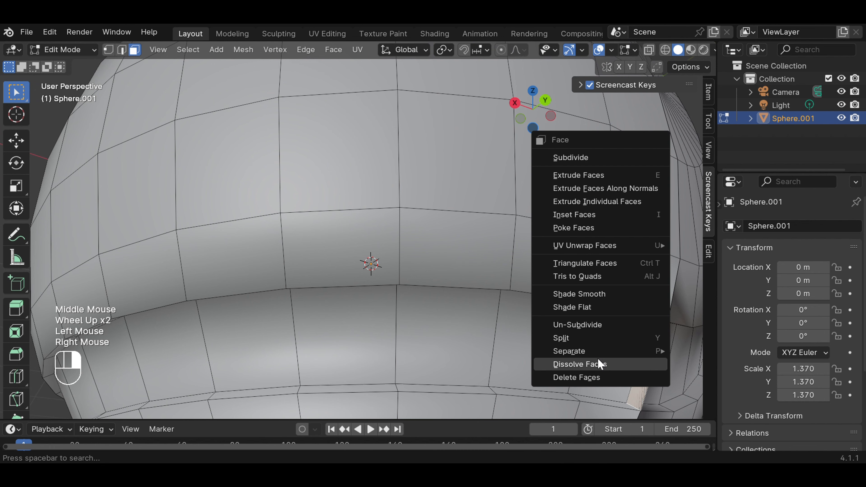
{"action": "left_click", "coordinate": [596, 377]}
{"action": "middle_click_drag", "start_coordinate": [621, 364], "coordinate": [261, 433]}
{"action": "left_click", "coordinate": [118, 382]}
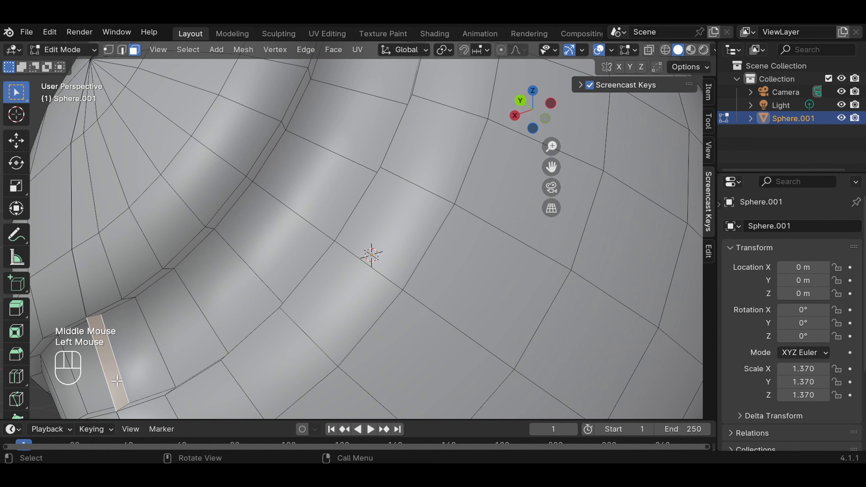
{"action": "right_click", "coordinate": [117, 385]}
{"action": "left_click", "coordinate": [114, 381]}
Inspect the groove around the ball from several sides and return to the front view
{"action": "scroll", "coordinate": [253, 323], "scroll_direction": "down", "scroll_amount": 4}
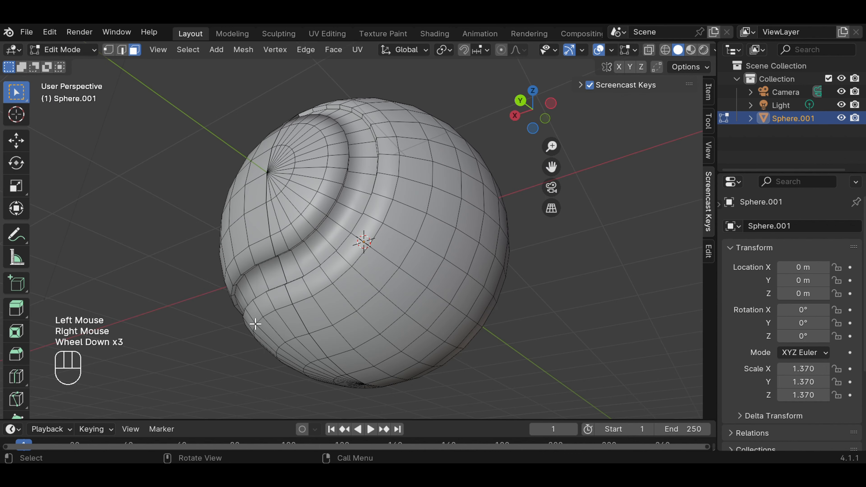
{"action": "middle_click_drag", "start_coordinate": [391, 339], "coordinate": [553, 273]}
{"action": "middle_click_drag", "start_coordinate": [354, 223], "coordinate": [314, 269]}
{"action": "key", "text": "KP_1"}
{"action": "scroll", "coordinate": [398, 222], "scroll_direction": "up", "scroll_amount": 1}
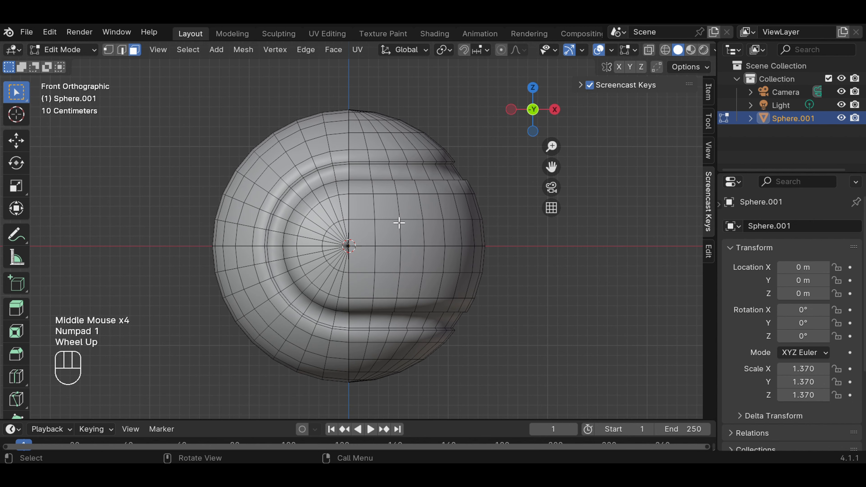
{"action": "scroll", "coordinate": [399, 222], "scroll_direction": "up", "scroll_amount": 1}
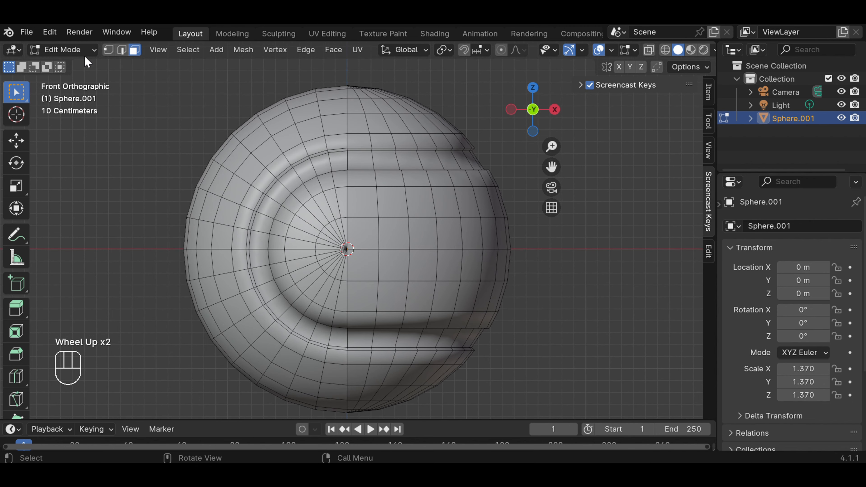
Switch to Object Mode, collapse the ball's Transform properties and widen the Properties editor so its category tabs show
{"action": "left_click", "coordinate": [79, 50]}
{"action": "left_click", "coordinate": [82, 65]}
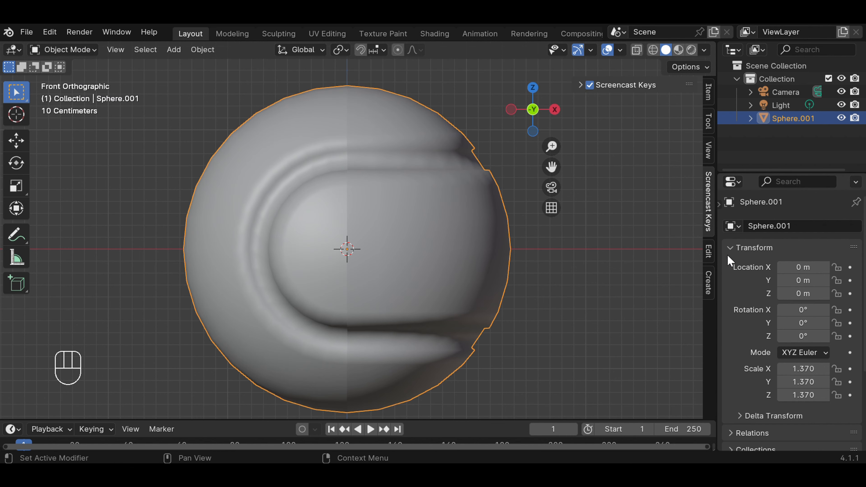
{"action": "mouse_move", "coordinate": [718, 250]}
{"action": "left_mouse_down"}
{"action": "mouse_move", "coordinate": [673, 250]}
{"action": "mouse_move", "coordinate": [720, 250]}
{"action": "left_mouse_up"}
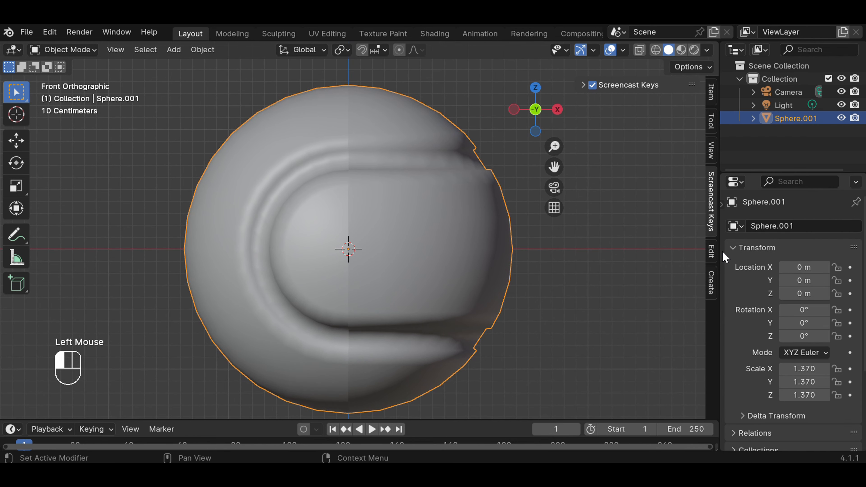
{"action": "left_click", "coordinate": [747, 244]}
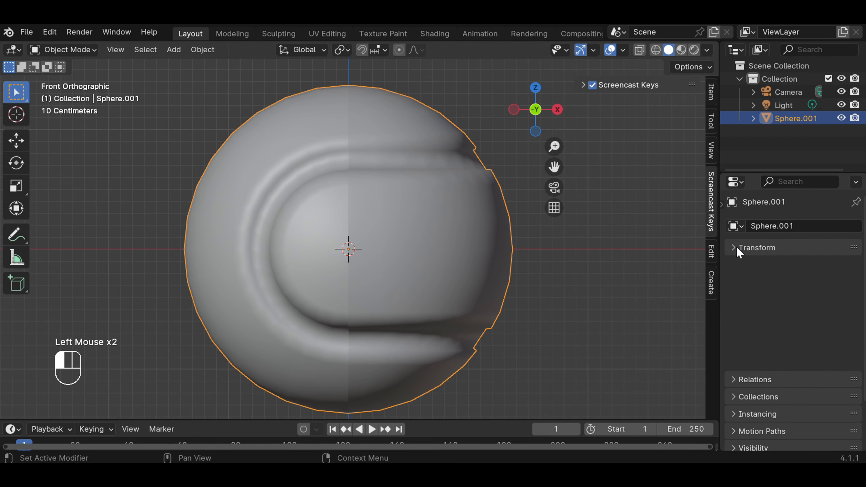
{"action": "left_click", "coordinate": [721, 205]}
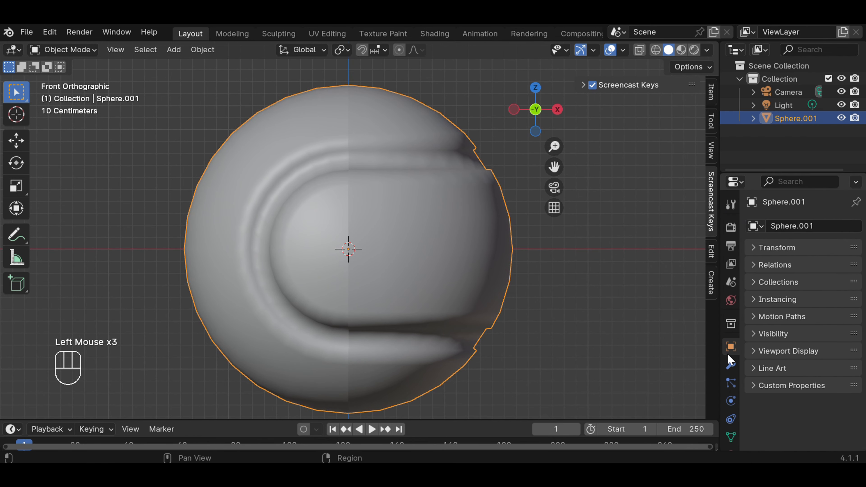
Return to Edit Mode and create a new material in the ball's material properties
{"action": "left_click", "coordinate": [78, 52]}
{"action": "left_click", "coordinate": [77, 77]}
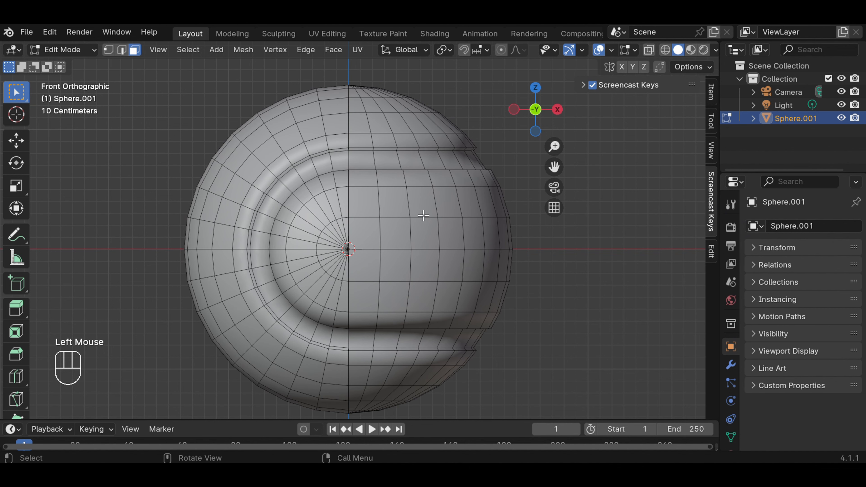
{"action": "scroll", "coordinate": [726, 416], "scroll_direction": "down", "scroll_amount": 4}
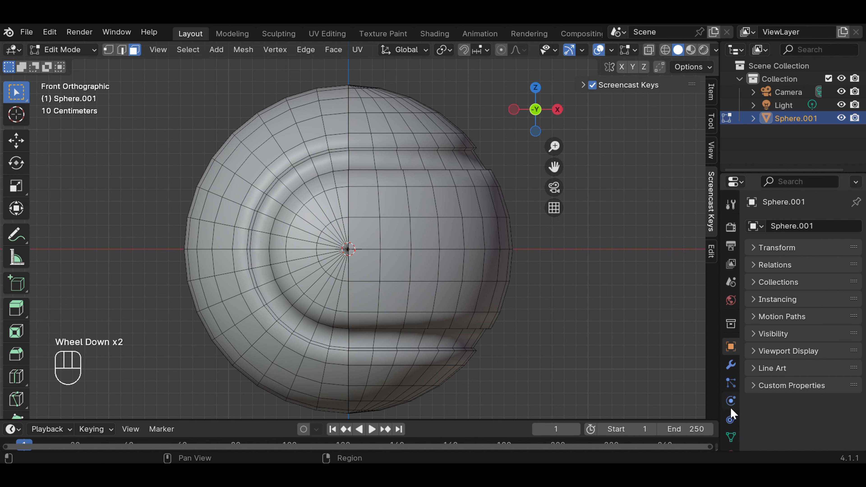
{"action": "left_click", "coordinate": [730, 432]}
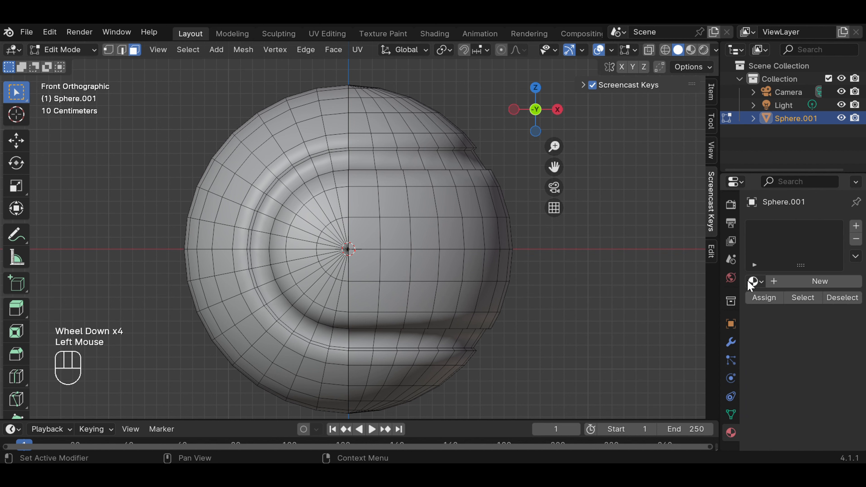
{"action": "left_click", "coordinate": [800, 282]}
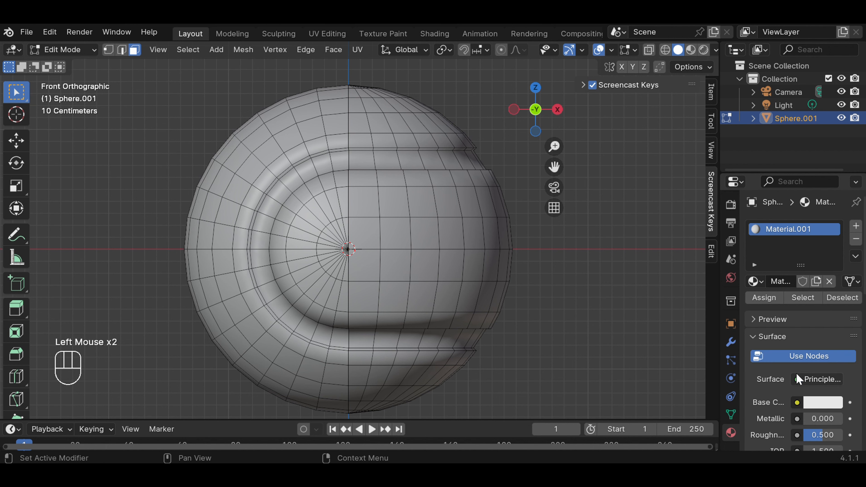
Switch to Object Mode and set the new material's base color to bright green
{"action": "left_click", "coordinate": [68, 50]}
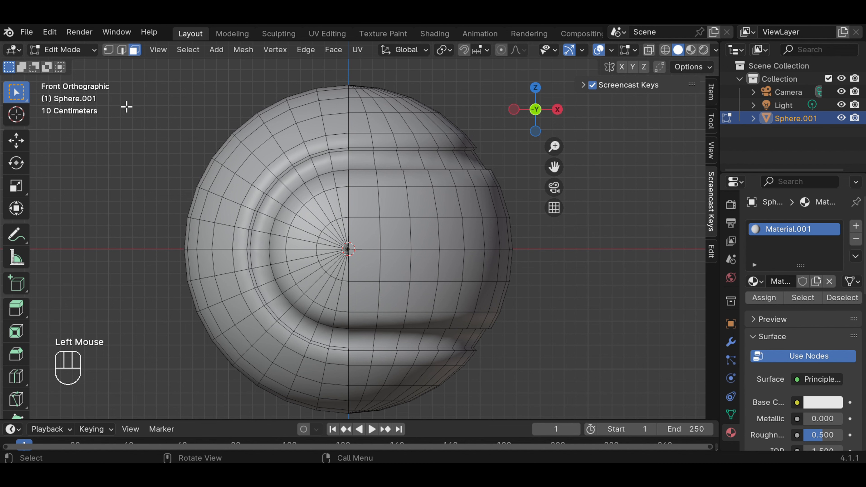
{"action": "left_click", "coordinate": [92, 52]}
{"action": "left_click", "coordinate": [86, 62]}
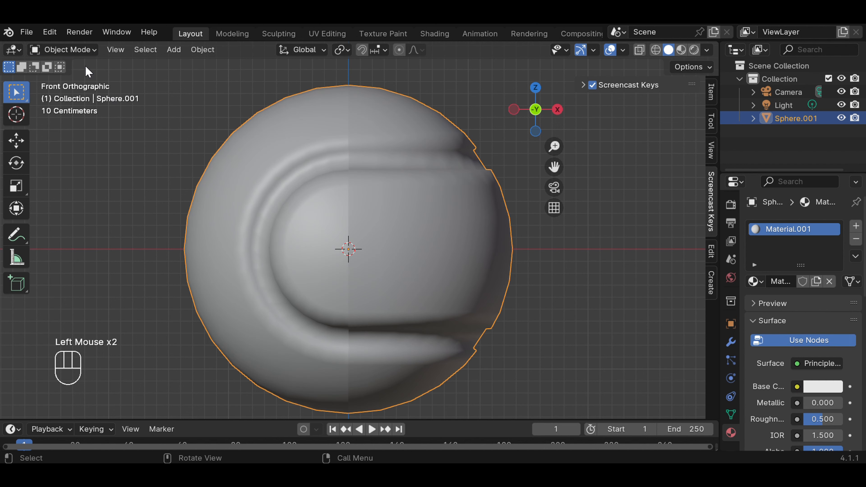
{"action": "left_click", "coordinate": [413, 200]}
{"action": "left_click", "coordinate": [814, 391]}
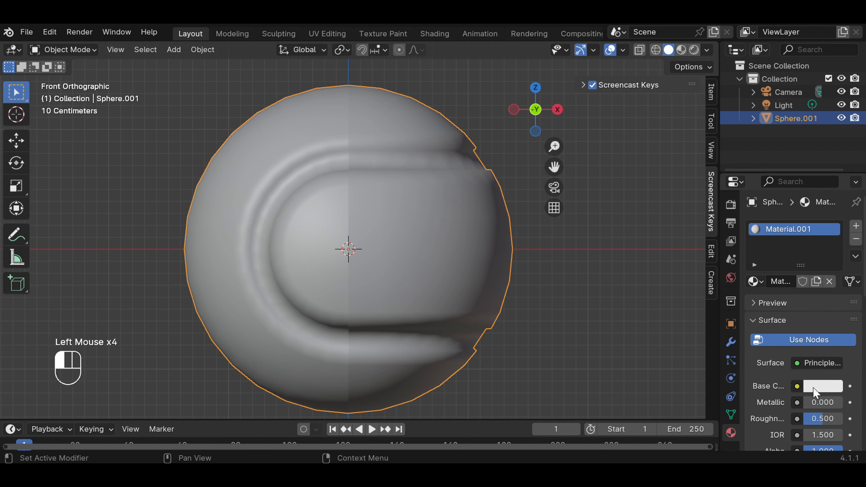
{"action": "left_click", "coordinate": [726, 199]}
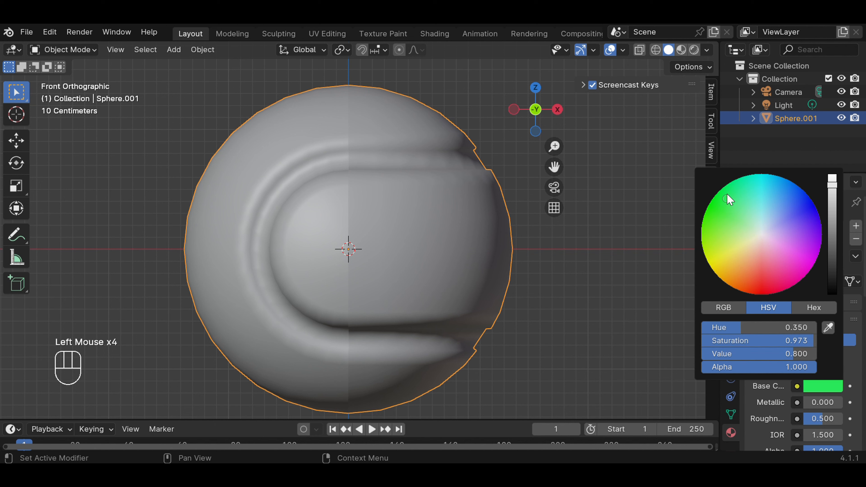
{"action": "left_click", "coordinate": [715, 214]}
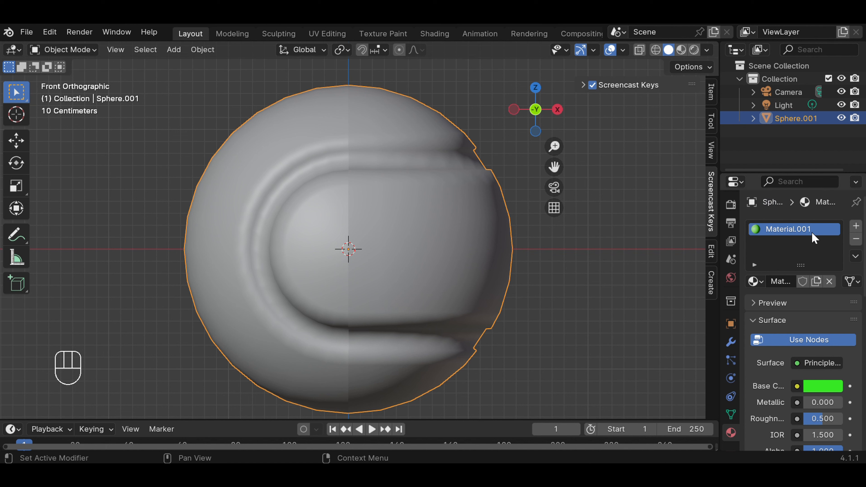
Collapse the material's Surface settings, check the green ball in Material Preview shading and return to Solid shading
{"action": "left_click", "coordinate": [756, 321]}
{"action": "left_click", "coordinate": [681, 50]}
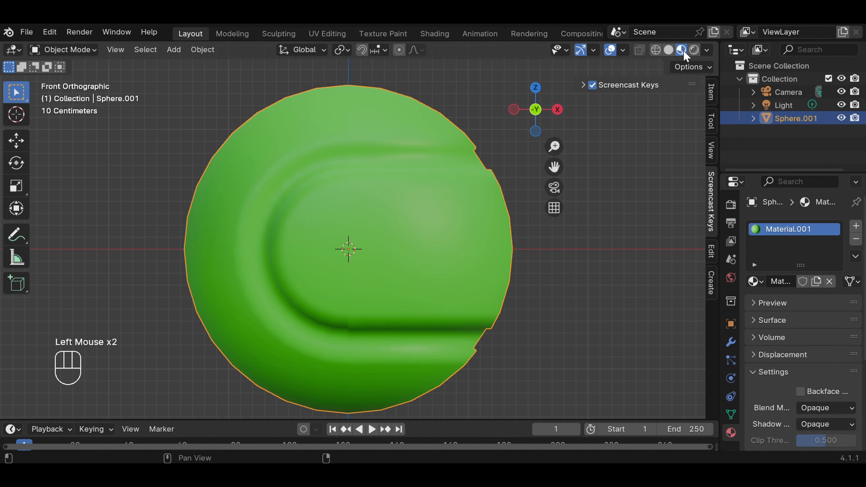
{"action": "left_click", "coordinate": [586, 258]}
{"action": "scroll", "coordinate": [540, 244], "scroll_direction": "down", "scroll_amount": 1}
{"action": "scroll", "coordinate": [537, 244], "scroll_direction": "up", "scroll_amount": 2}
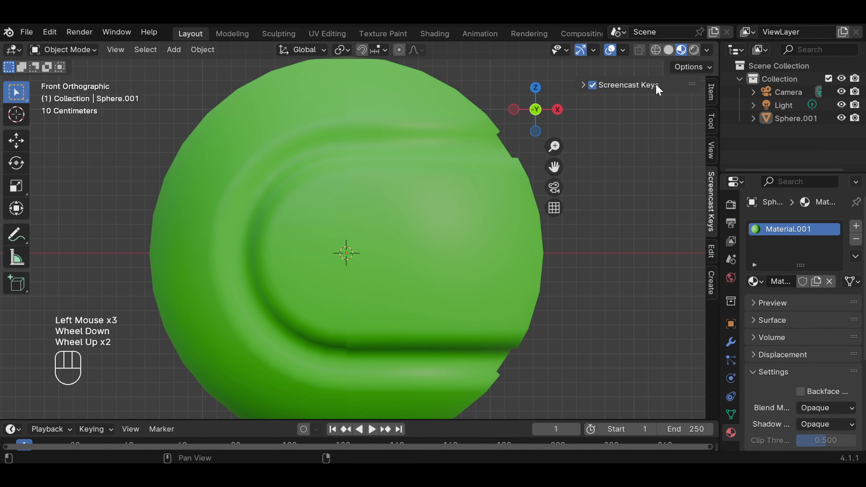
{"action": "left_click", "coordinate": [668, 50]}
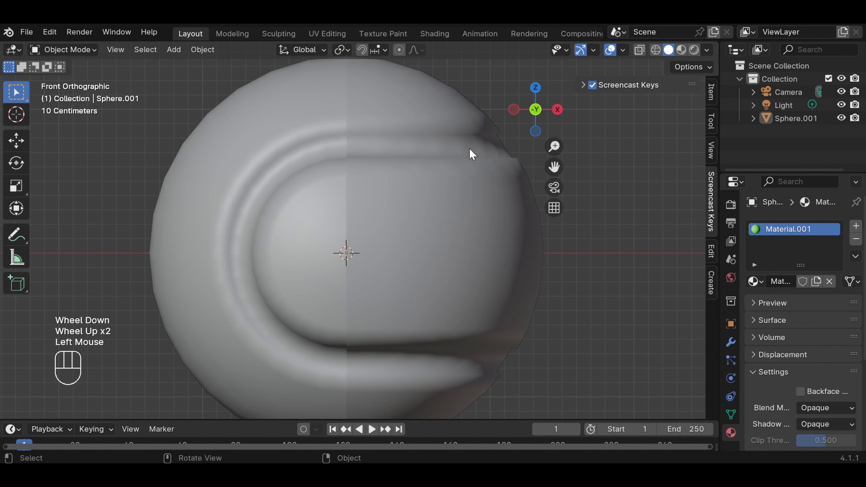
Select the ball, add a second material slot with a new material and expand its Surface settings
{"action": "middle_click_drag", "start_coordinate": [470, 150], "coordinate": [419, 188]}
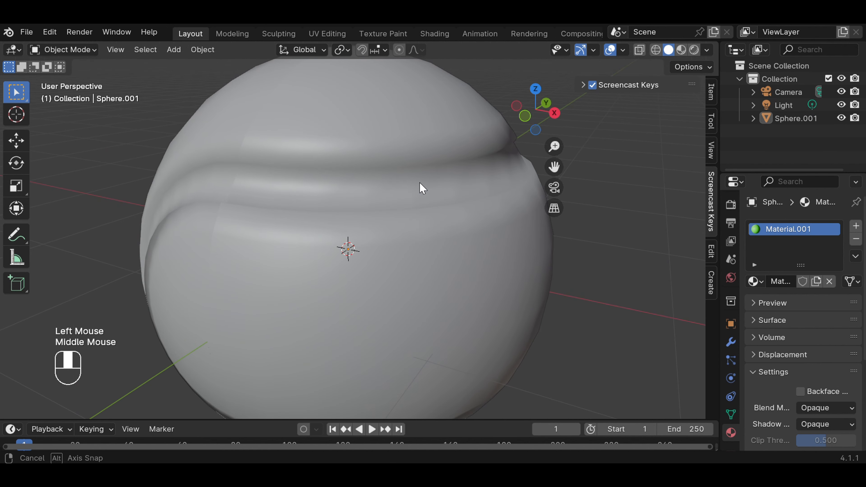
{"action": "left_click", "coordinate": [477, 180]}
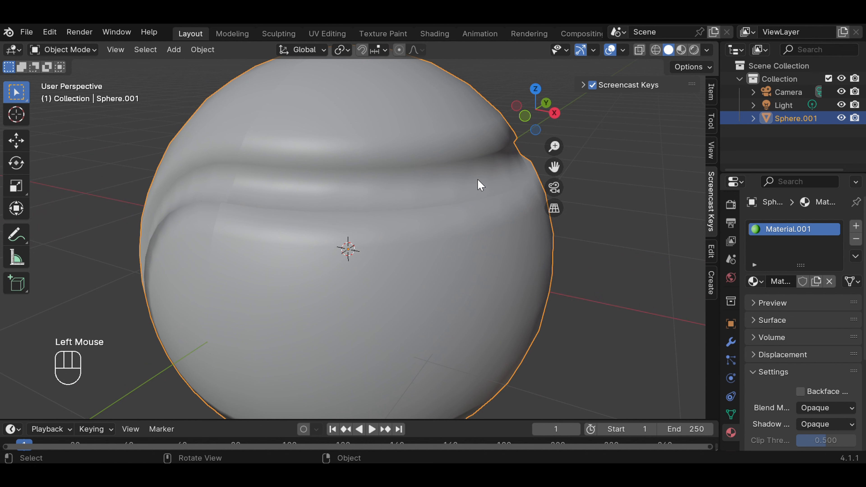
{"action": "scroll", "coordinate": [596, 309], "scroll_direction": "down", "scroll_amount": 2}
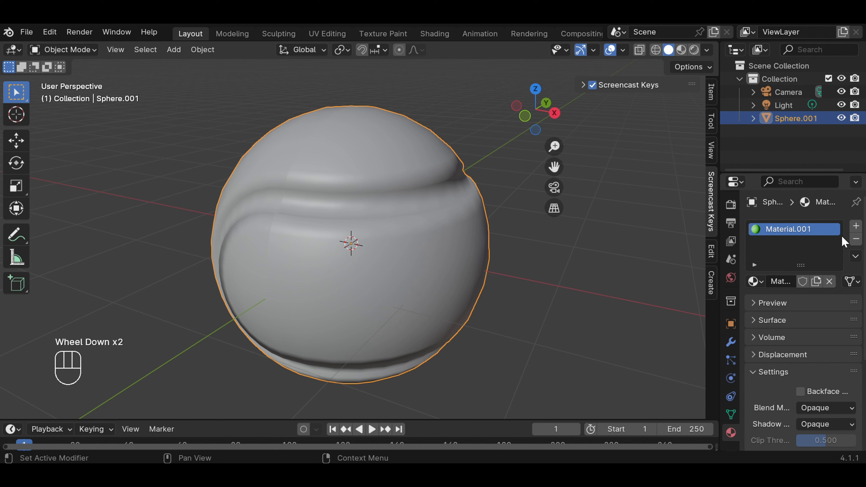
{"action": "left_click", "coordinate": [855, 226]}
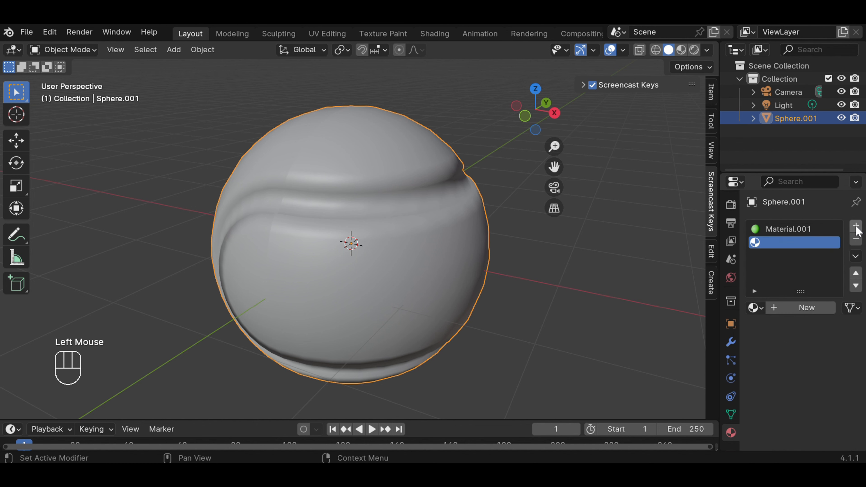
{"action": "left_click", "coordinate": [805, 308]}
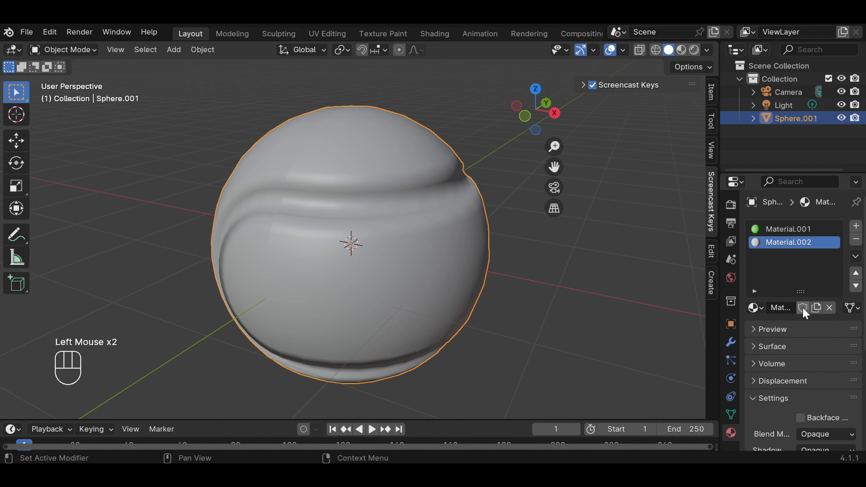
{"action": "scroll", "coordinate": [803, 311], "scroll_direction": "down", "scroll_amount": 2}
{"action": "left_click", "coordinate": [754, 290]}
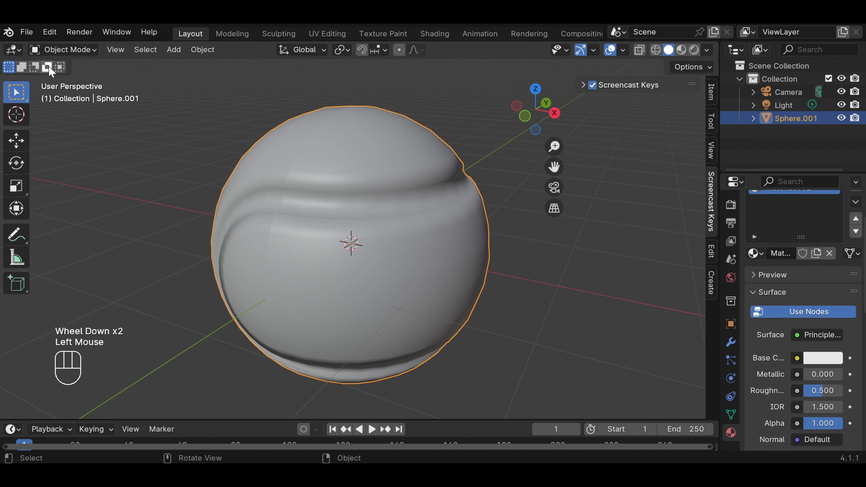
In Edit Mode, select the groove's upper straight, front curved and lower straight face loops together
{"action": "left_click_drag", "start_coordinate": [64, 49], "coordinate": [79, 80]}
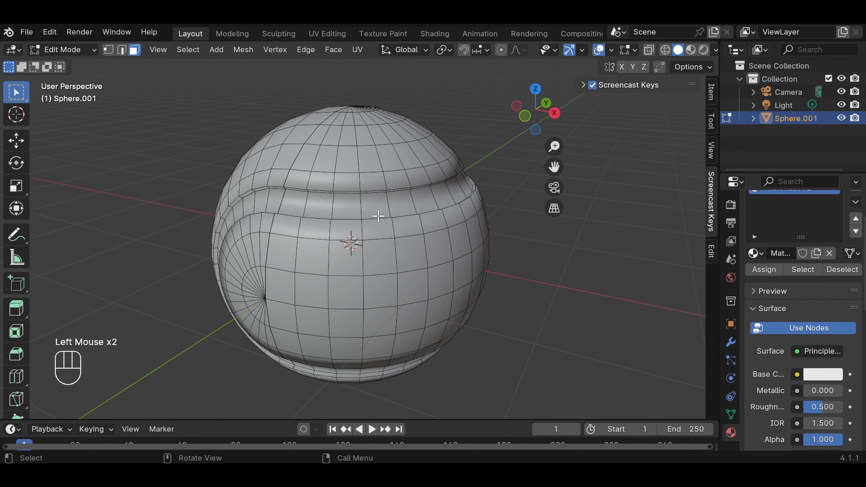
{"action": "left_click", "coordinate": [368, 206]}
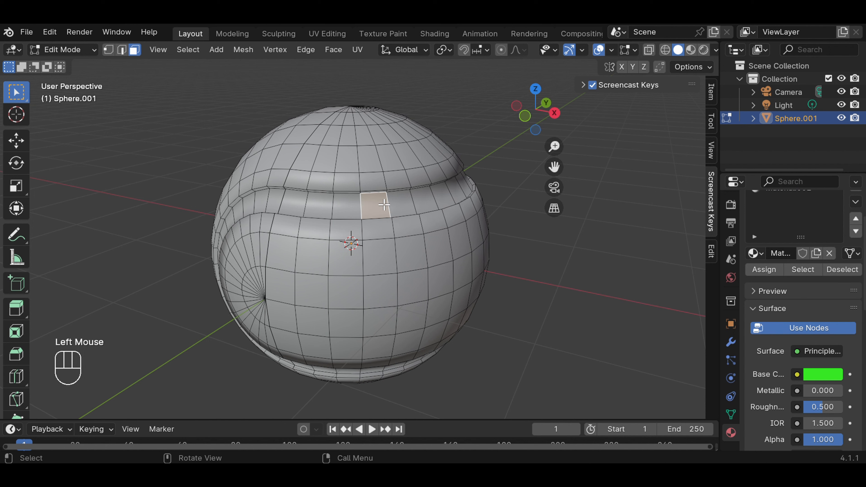
{"action": "key", "text": "shift"}
{"action": "key", "text": "alt"}
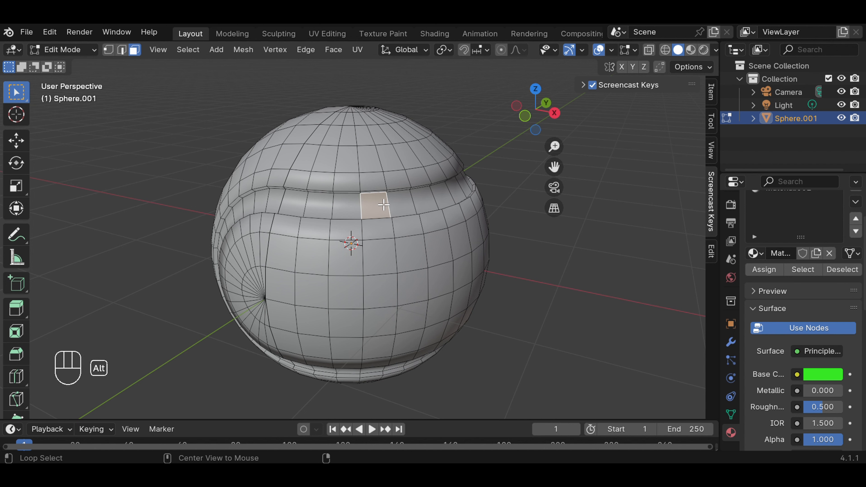
{"action": "left_click", "coordinate": [383, 204], "text": "alt"}
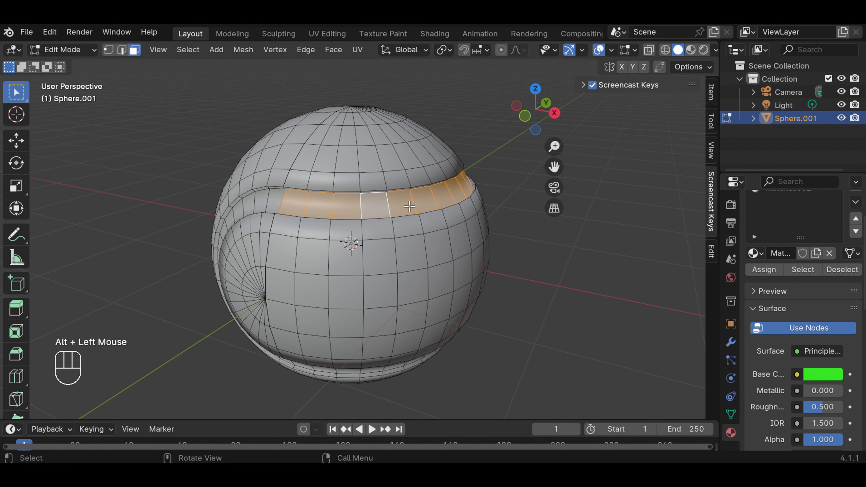
{"action": "middle_click_drag", "start_coordinate": [404, 206], "coordinate": [487, 199]}
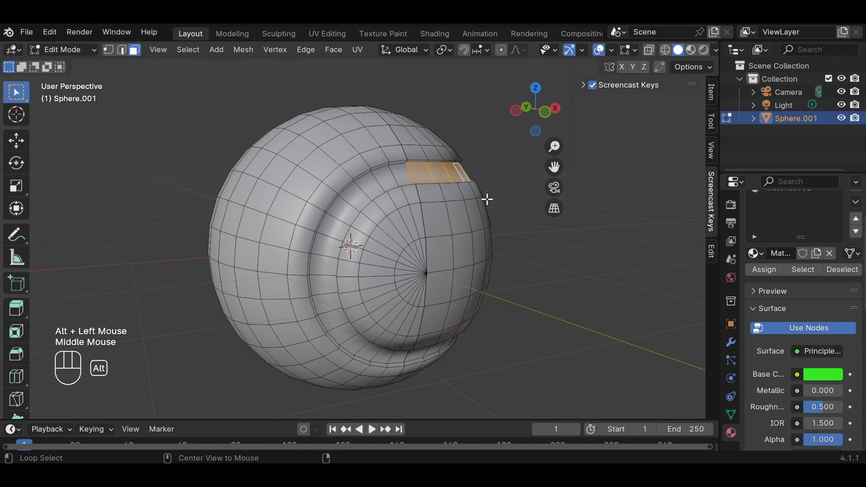
{"action": "left_click", "coordinate": [324, 245], "text": "alt+shift"}
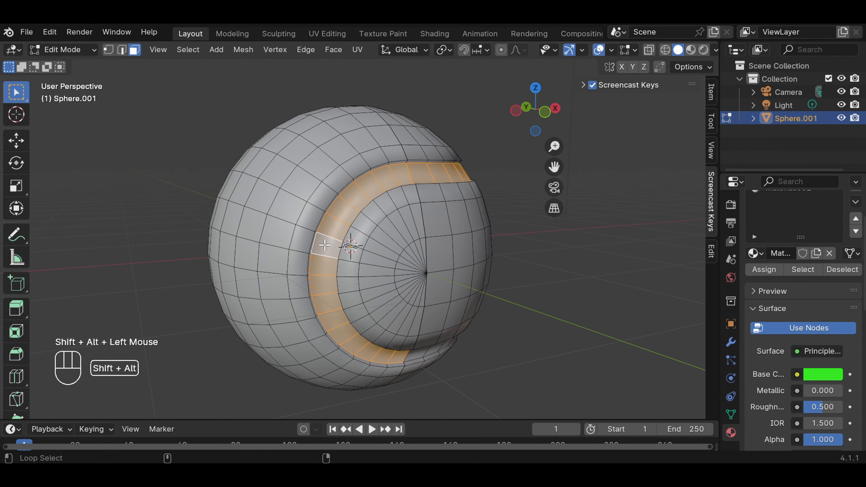
{"action": "middle_click_drag", "start_coordinate": [463, 249], "coordinate": [333, 226]}
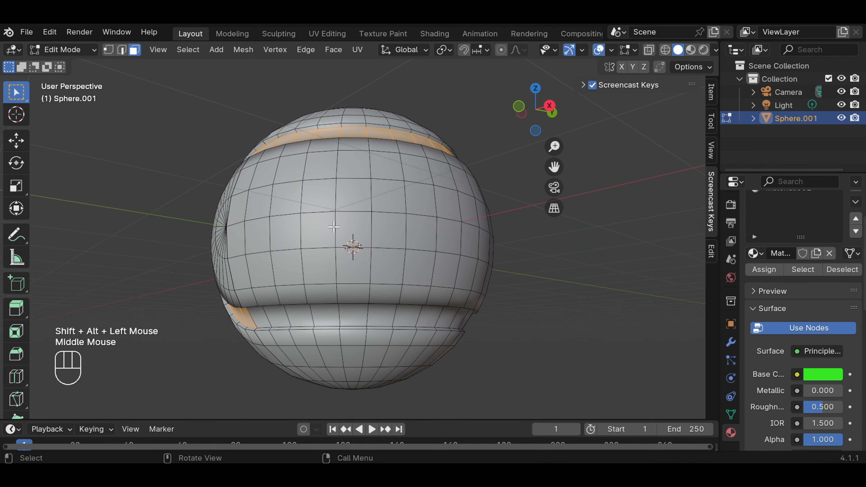
{"action": "left_click", "coordinate": [345, 314], "text": "alt+shift"}
Try to add the groove's curved face loop at the back to the selection, and undo the stray crosswise loop
{"action": "middle_click_drag", "start_coordinate": [497, 248], "coordinate": [371, 245]}
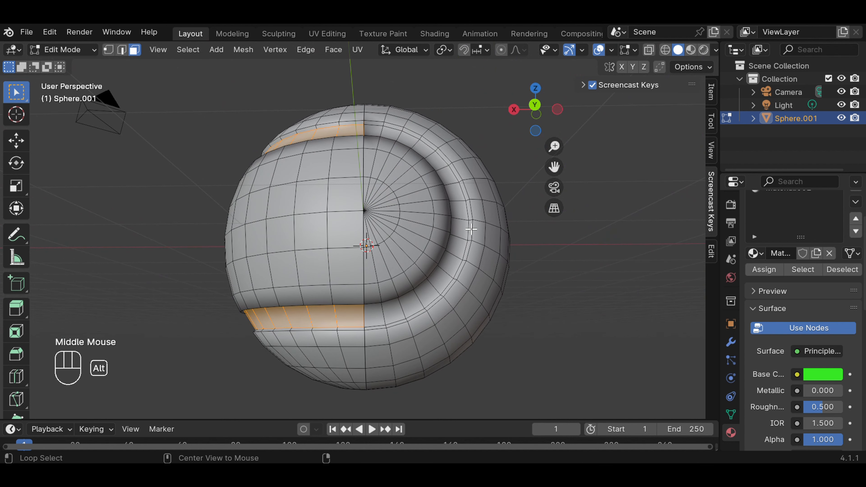
{"action": "left_click", "coordinate": [462, 230], "text": "alt+shift"}
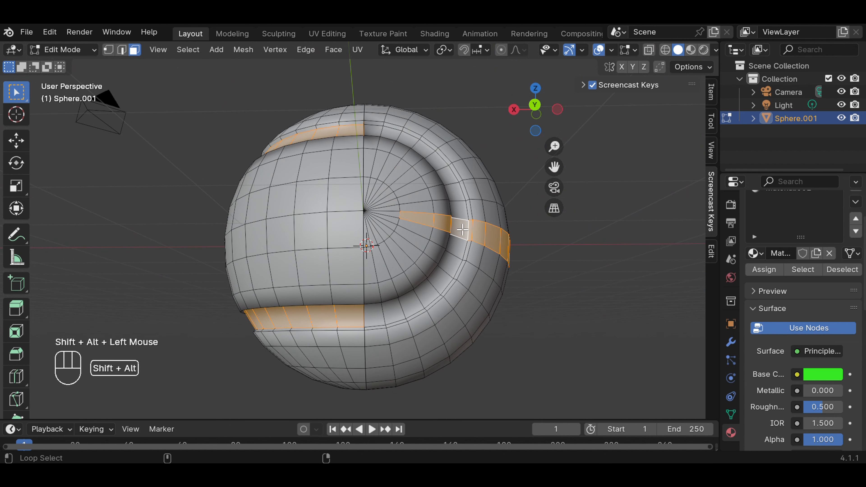
{"action": "left_click", "coordinate": [463, 229], "text": "alt"}
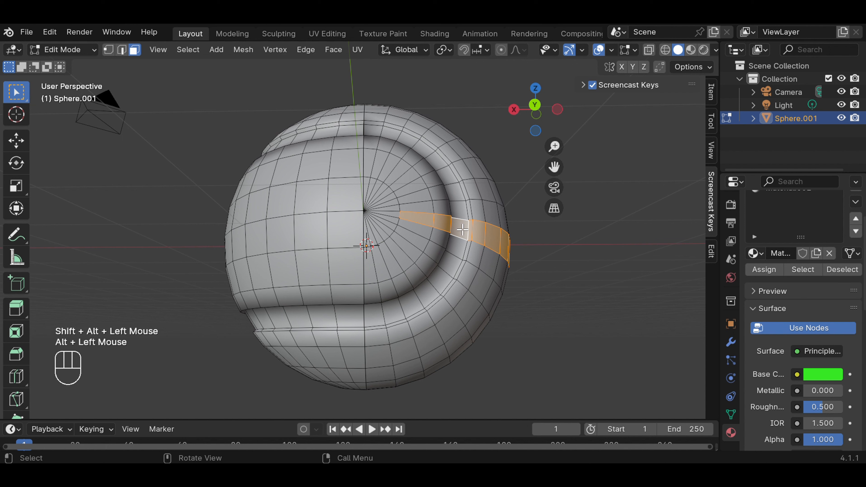
{"action": "key", "text": "ctrl+z"}
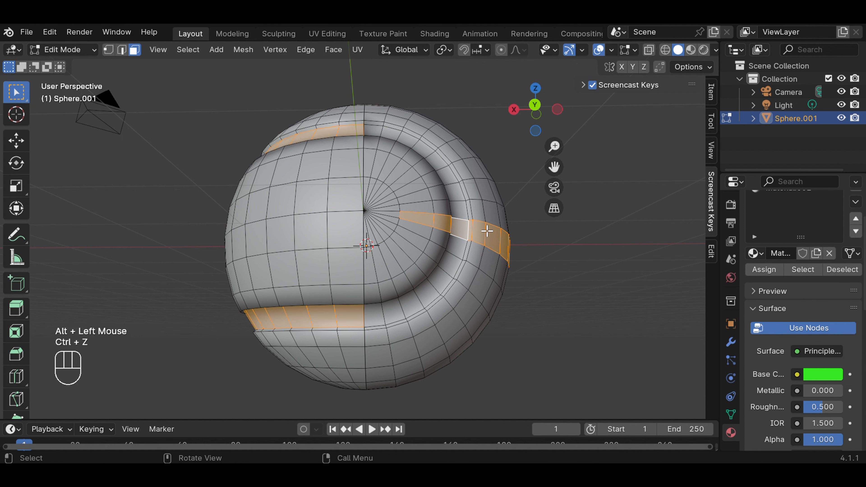
{"action": "left_click", "coordinate": [460, 231], "text": "alt+shift"}
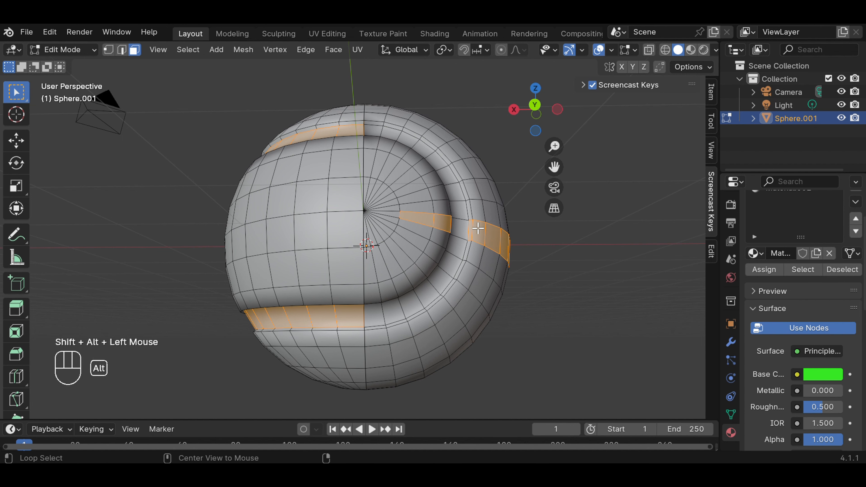
{"action": "middle_click_drag", "start_coordinate": [560, 236], "coordinate": [498, 221]}
{"action": "key", "text": "ctrl+z"}
{"action": "key", "text": "ctrl+z"}
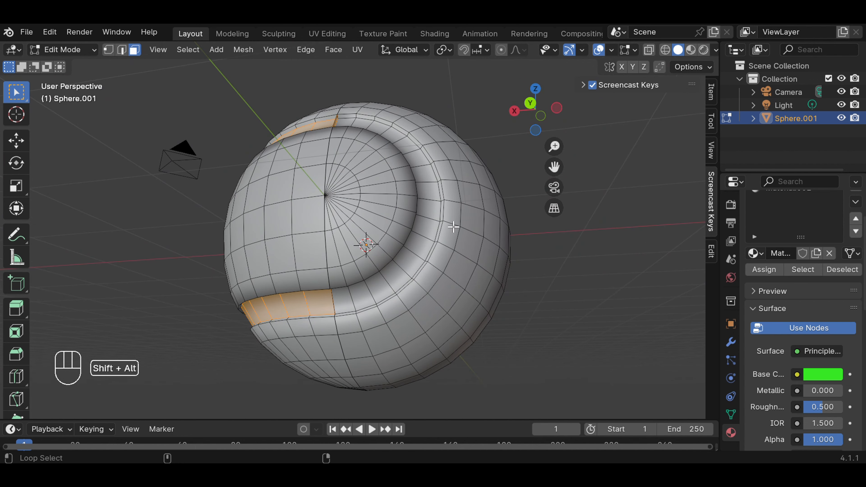
Add the groove's curved face loop at the back to the selected groove faces, deselecting any stray crosswise loops
{"action": "left_click", "coordinate": [435, 192], "text": "alt+shift"}
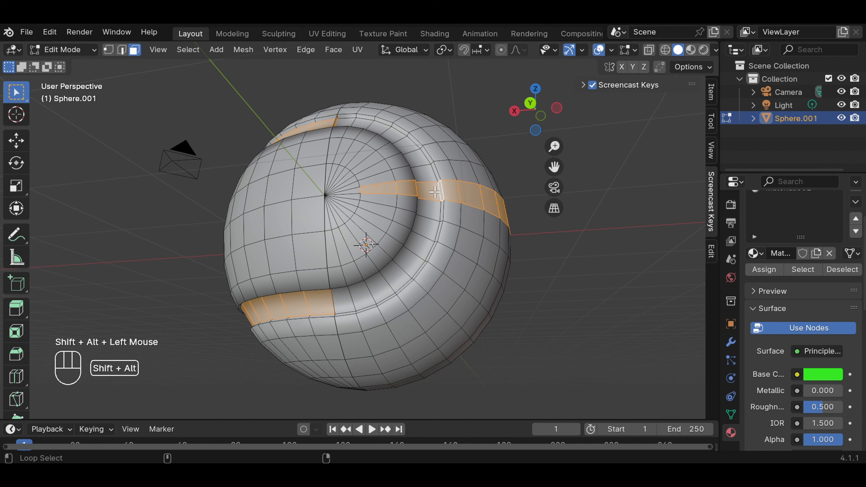
{"action": "left_click", "coordinate": [435, 192], "text": "alt+shift"}
{"action": "left_click", "coordinate": [388, 294], "text": "alt+shift"}
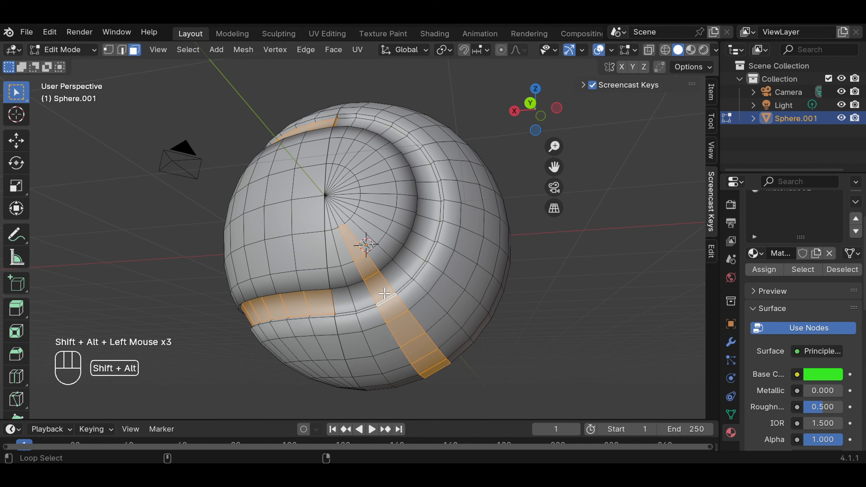
{"action": "left_click", "coordinate": [385, 294], "text": "alt+shift"}
{"action": "left_click", "coordinate": [342, 298], "text": "alt+shift"}
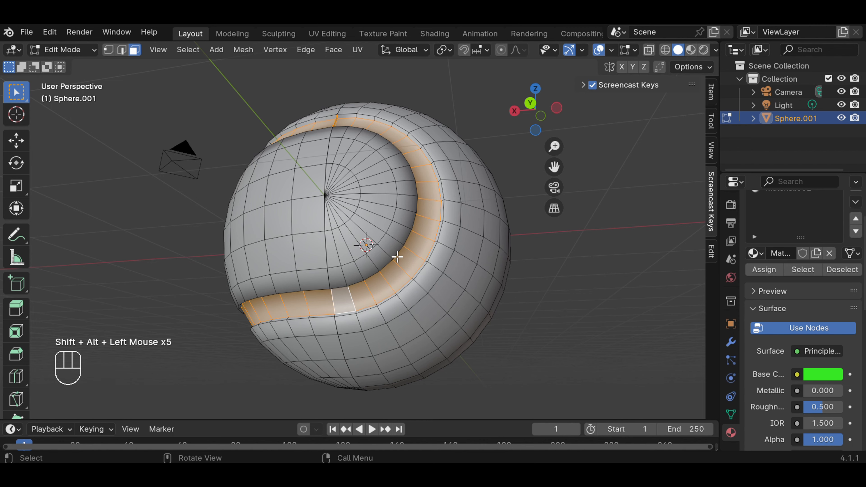
Add the remaining unselected faces of the curved groove on the ball's other side to the selection
{"action": "middle_click_drag", "start_coordinate": [396, 253], "coordinate": [467, 223]}
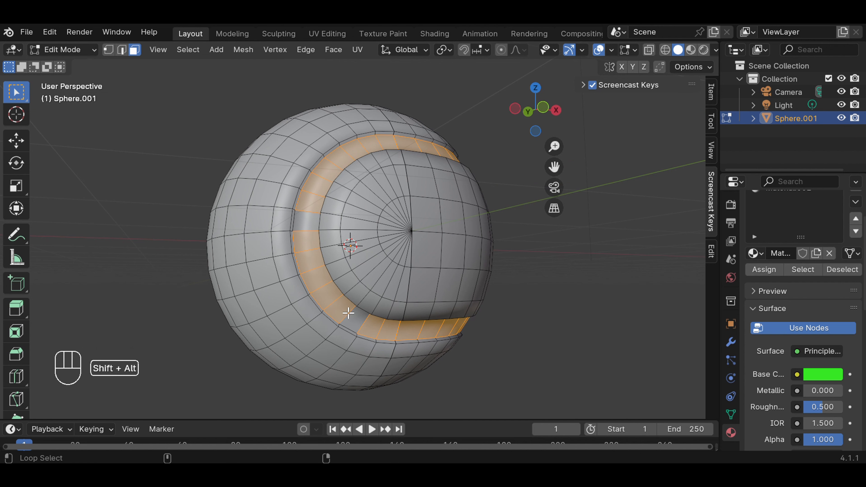
{"action": "left_click", "coordinate": [353, 319], "text": "alt+shift"}
{"action": "left_click", "coordinate": [353, 318], "text": "alt+shift"}
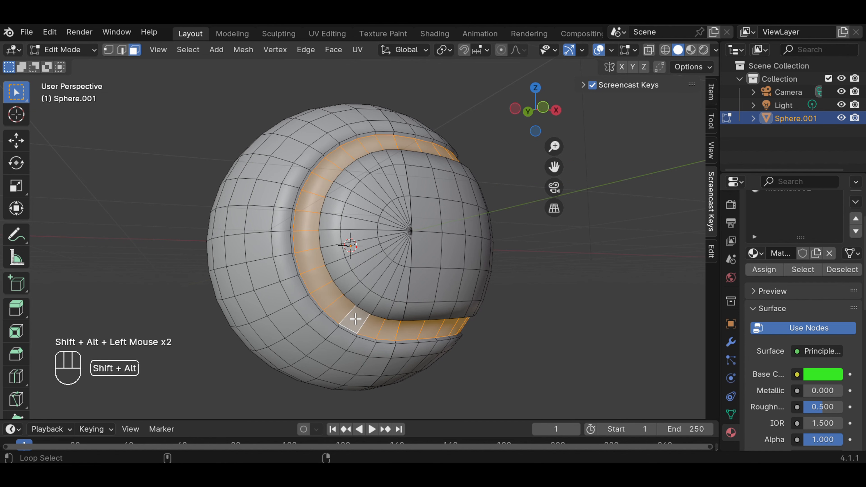
{"action": "middle_click_drag", "start_coordinate": [469, 193], "coordinate": [353, 203]}
{"action": "middle_click_drag", "start_coordinate": [513, 216], "coordinate": [437, 251]}
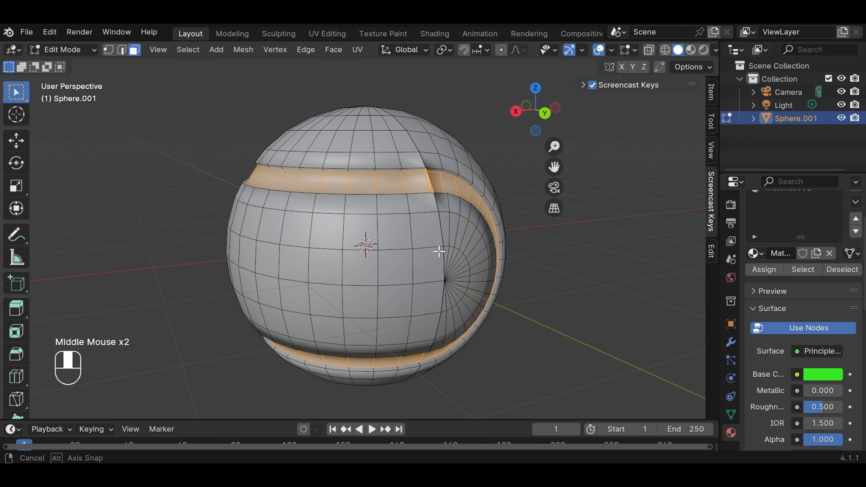
Assign Material.002 to the selected groove faces, then show the ball in Material Preview shading and clear the selection
{"action": "left_click", "coordinate": [776, 270]}
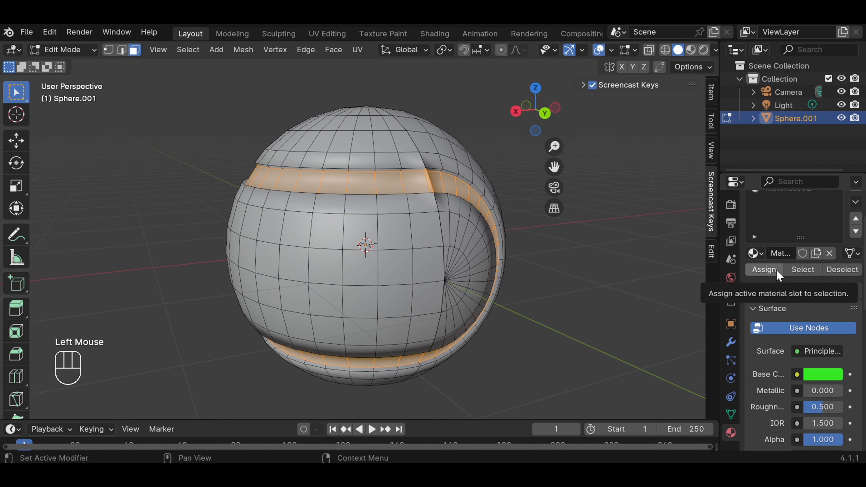
{"action": "scroll", "coordinate": [793, 222], "scroll_direction": "up", "scroll_amount": 2}
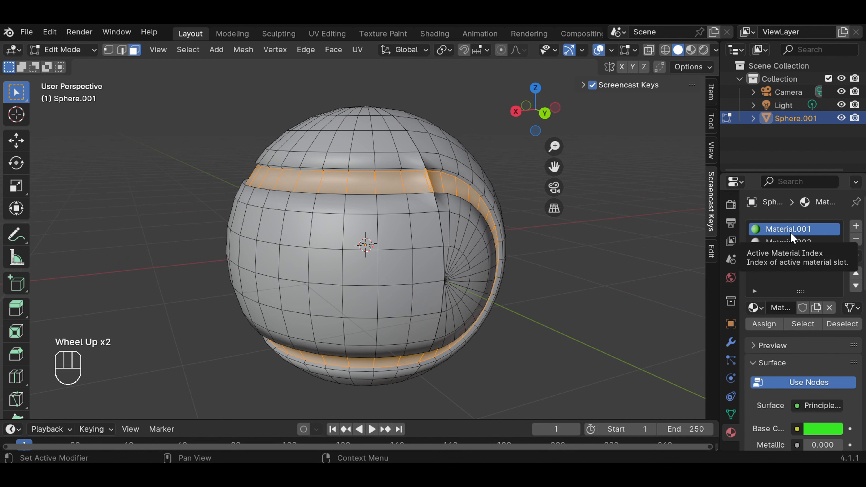
{"action": "left_click", "coordinate": [790, 243]}
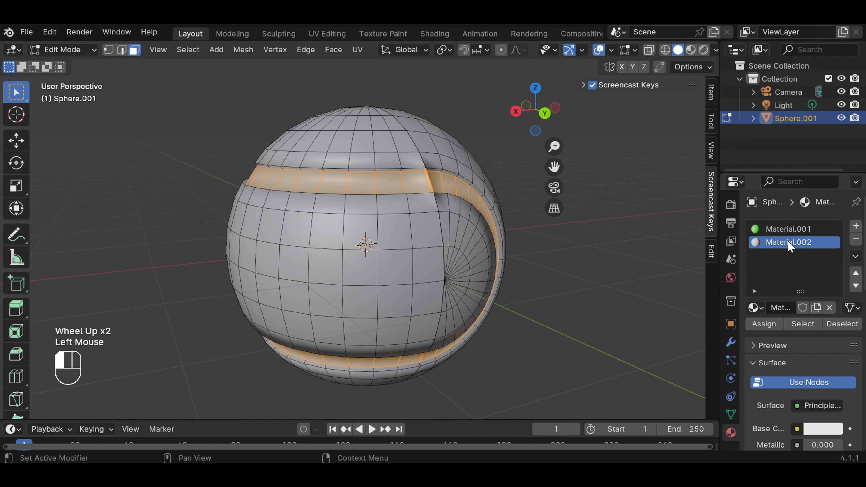
{"action": "left_click", "coordinate": [770, 328]}
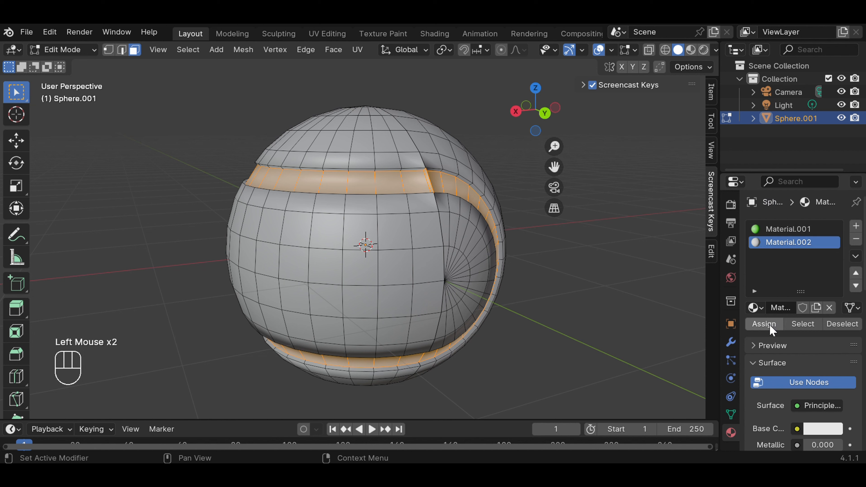
{"action": "left_click", "coordinate": [690, 49]}
{"action": "left_click", "coordinate": [616, 251]}
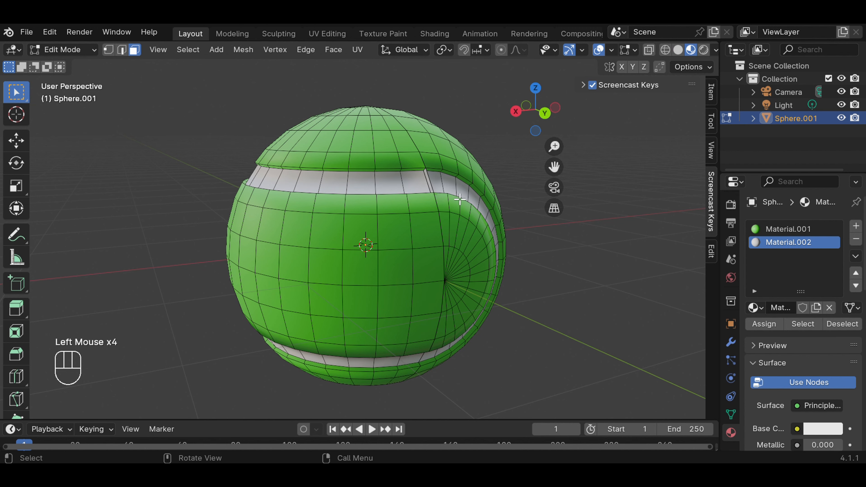
Delete the two stray faces standing crosswise in the groove where its upper straight section meets the curve
{"action": "scroll", "coordinate": [452, 178], "scroll_direction": "up", "scroll_amount": 2}
{"action": "middle_click_drag", "start_coordinate": [471, 171], "coordinate": [518, 150]}
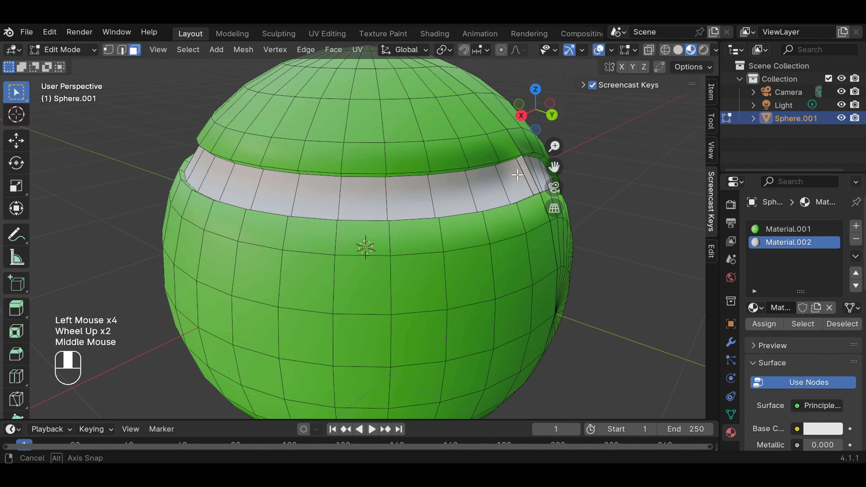
{"action": "scroll", "coordinate": [524, 167], "scroll_direction": "up", "scroll_amount": 2}
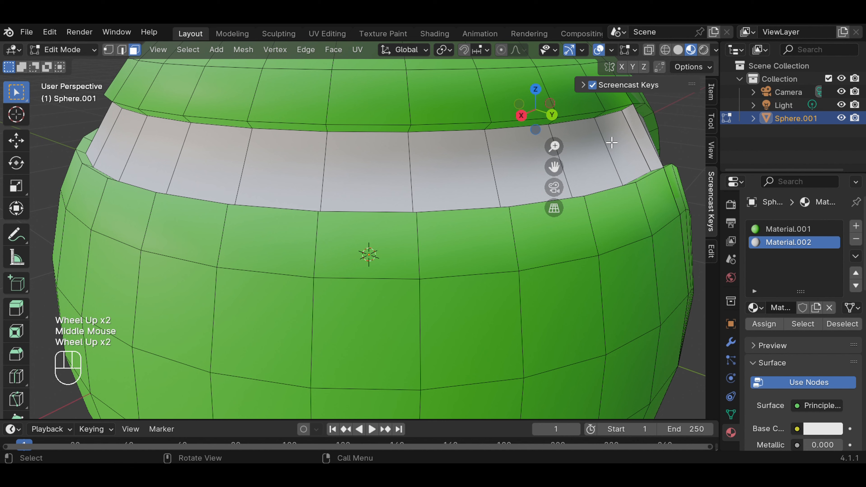
{"action": "left_click", "coordinate": [644, 138]}
{"action": "right_click", "coordinate": [647, 142]}
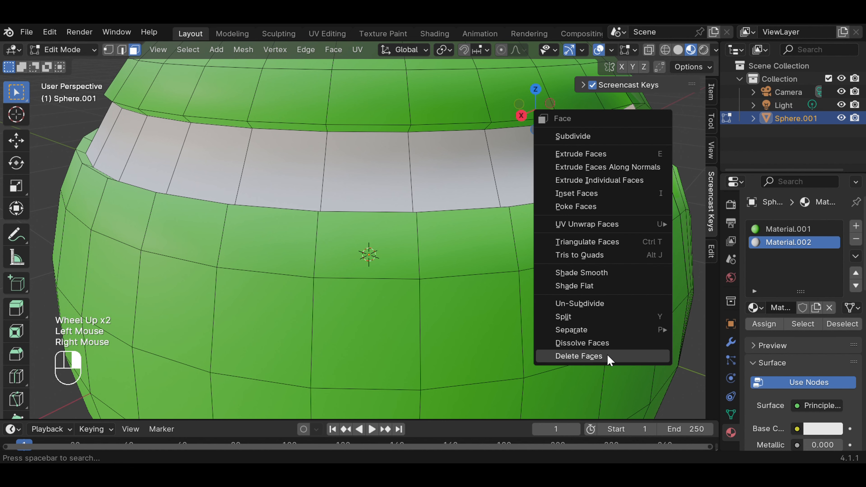
{"action": "left_click", "coordinate": [600, 357]}
{"action": "middle_click_drag", "start_coordinate": [642, 194], "coordinate": [395, 164]}
{"action": "scroll", "coordinate": [314, 155], "scroll_direction": "up", "scroll_amount": 1}
{"action": "left_click", "coordinate": [158, 153]}
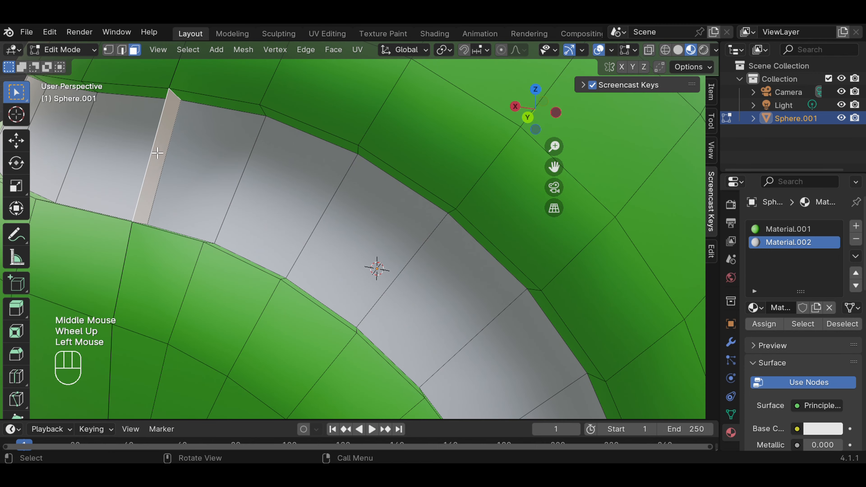
{"action": "right_click", "coordinate": [158, 154]}
{"action": "left_click", "coordinate": [126, 276]}
Check the ball from several sides, return to Object Mode and view it from the front
{"action": "scroll", "coordinate": [367, 246], "scroll_direction": "down", "scroll_amount": 4}
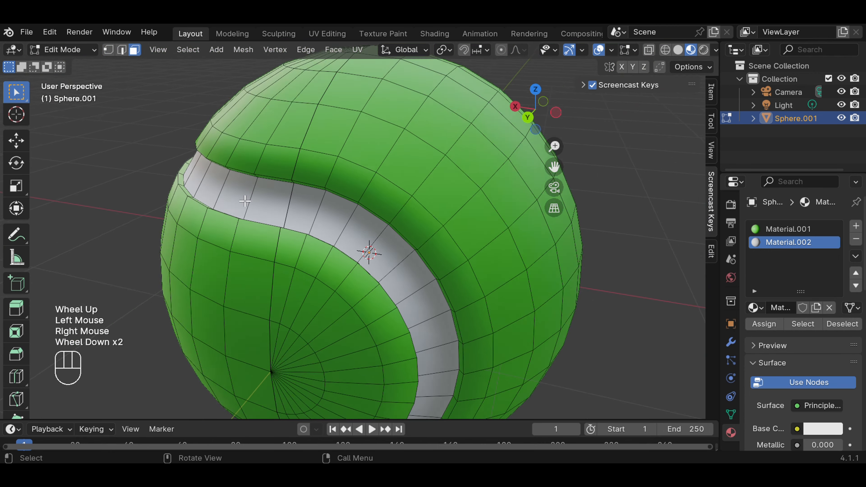
{"action": "middle_click_drag", "start_coordinate": [368, 238], "coordinate": [498, 288]}
{"action": "middle_click_drag", "start_coordinate": [398, 154], "coordinate": [416, 332]}
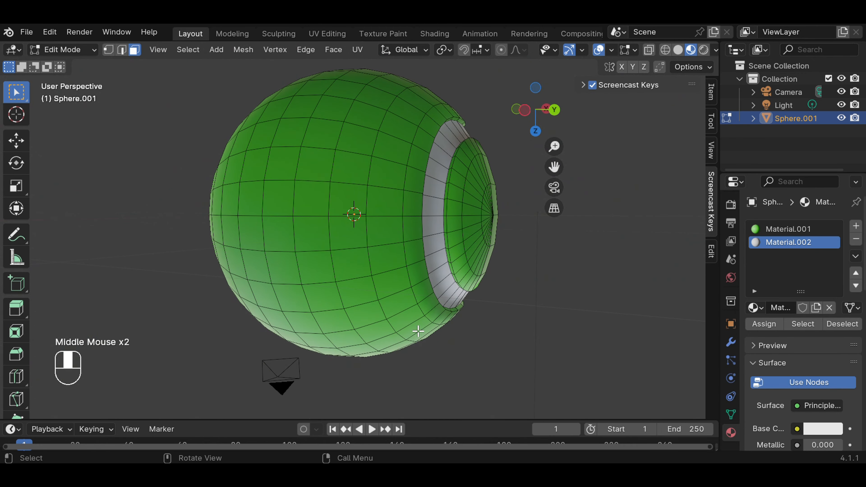
{"action": "left_click", "coordinate": [95, 50]}
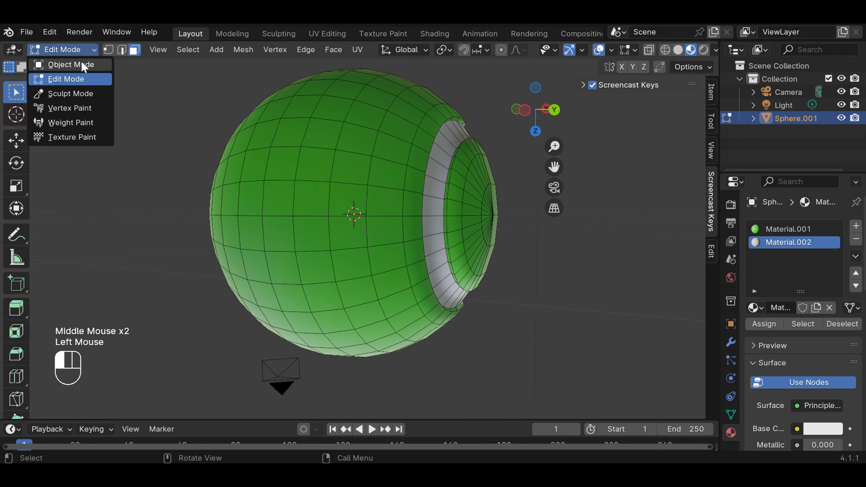
{"action": "left_click", "coordinate": [81, 63]}
{"action": "middle_click_drag", "start_coordinate": [369, 153], "coordinate": [265, 195]}
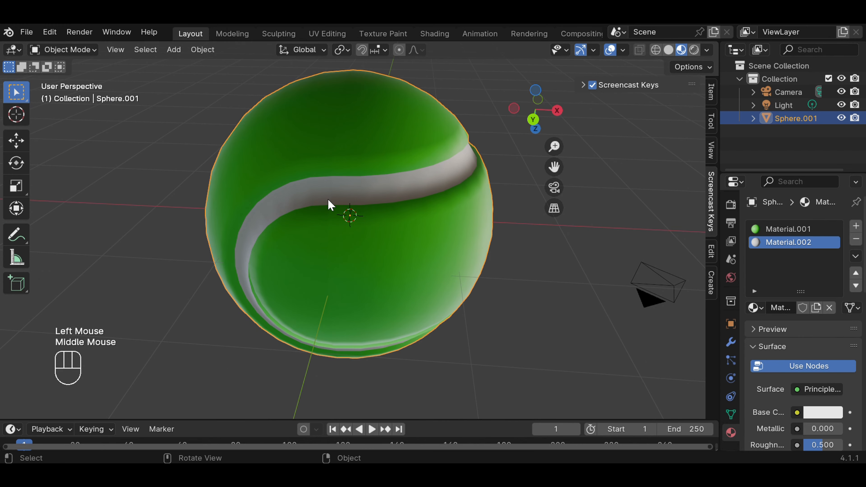
{"action": "key", "text": "KP_1"}
{"action": "scroll", "coordinate": [489, 231], "scroll_direction": "down", "scroll_amount": 3}
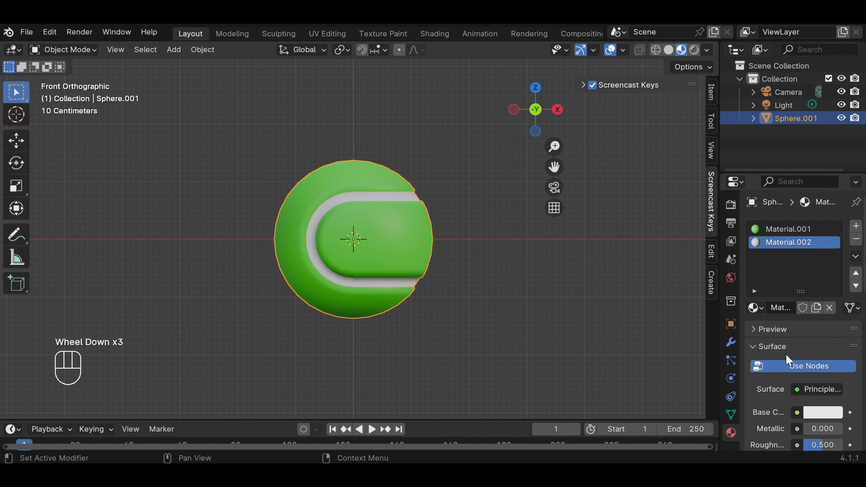
Darken the base color of Material.001 to a deeper green and deselect the ball
{"action": "left_click", "coordinate": [795, 231]}
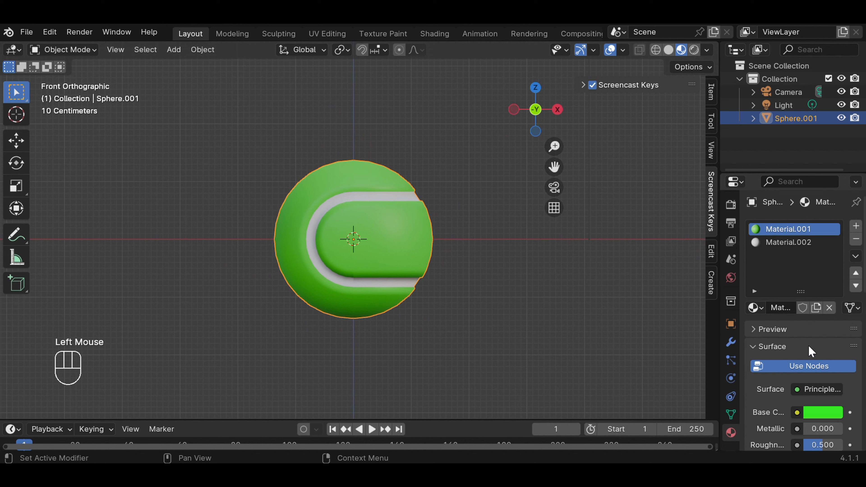
{"action": "left_click", "coordinate": [818, 414]}
{"action": "mouse_move", "coordinate": [832, 215]}
{"action": "left_mouse_down"}
{"action": "mouse_move", "coordinate": [832, 240]}
{"action": "mouse_move", "coordinate": [832, 230]}
{"action": "left_mouse_up"}
{"action": "left_click", "coordinate": [548, 283]}
{"action": "scroll", "coordinate": [494, 272], "scroll_direction": "down", "scroll_amount": 3}
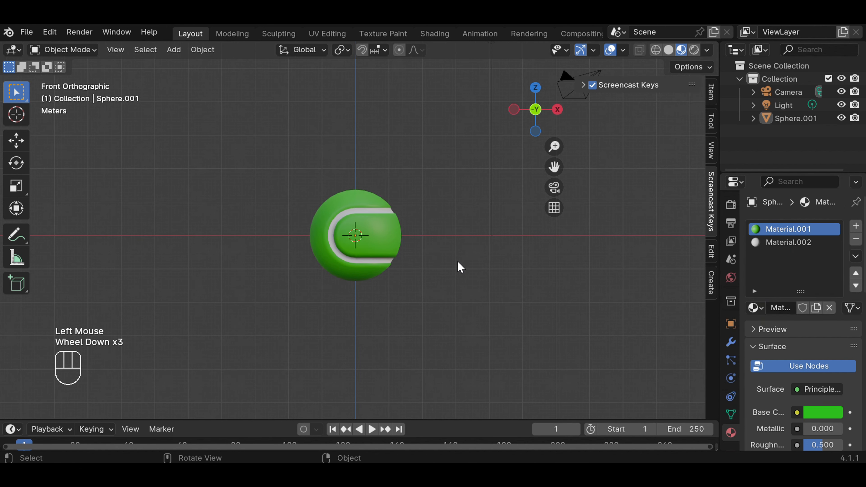
{"action": "scroll", "coordinate": [446, 256], "scroll_direction": "up", "scroll_amount": 1}
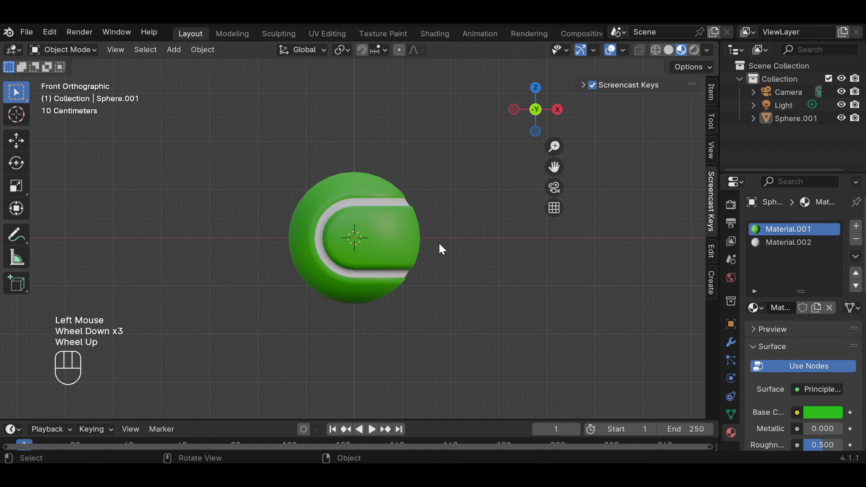
Hide the floor and the X and Y axes in the viewport overlays
{"action": "left_click", "coordinate": [625, 50]}
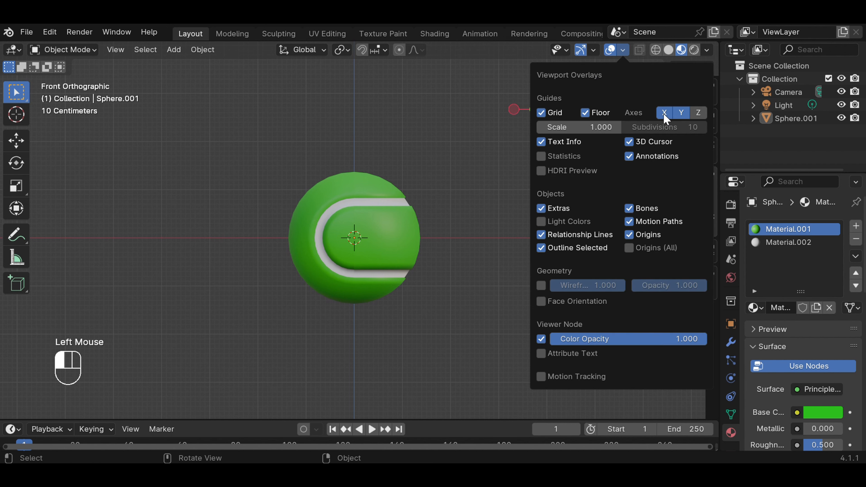
{"action": "left_click", "coordinate": [587, 115]}
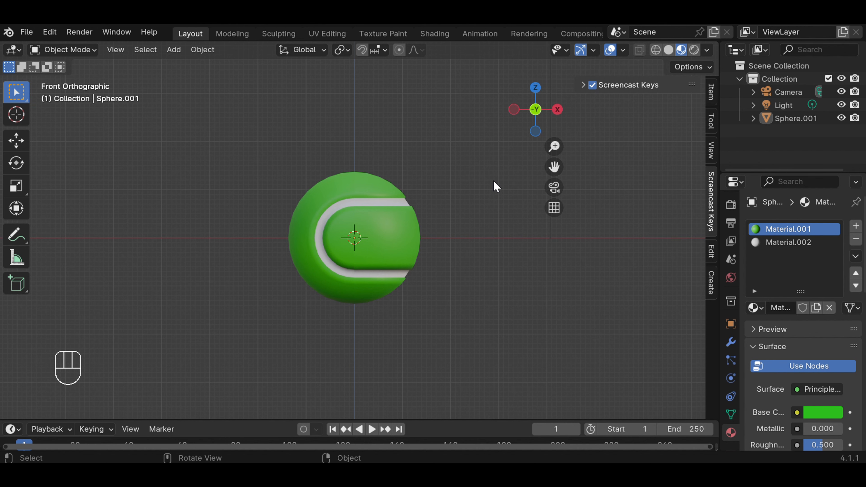
{"action": "scroll", "coordinate": [484, 187], "scroll_direction": "down", "scroll_amount": 1}
{"action": "left_click", "coordinate": [624, 50]}
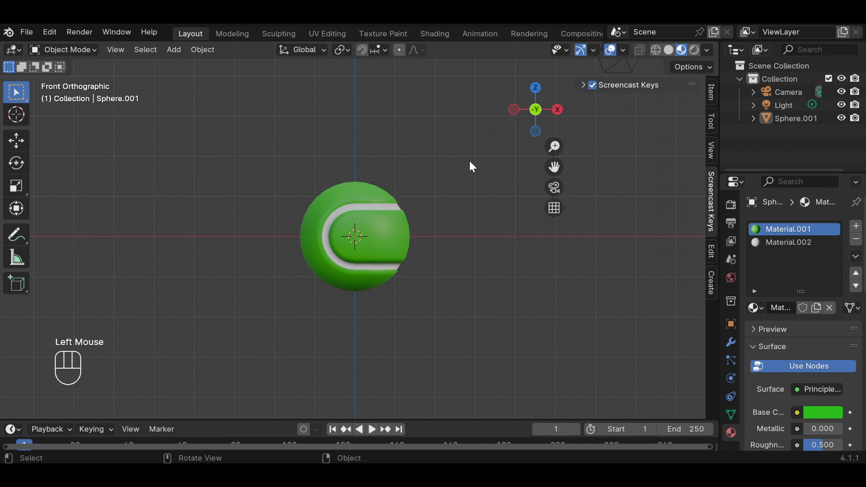
{"action": "scroll", "coordinate": [461, 168], "scroll_direction": "down", "scroll_amount": 2}
{"action": "scroll", "coordinate": [460, 167], "scroll_direction": "up", "scroll_amount": 3}
{"action": "scroll", "coordinate": [460, 167], "scroll_direction": "down", "scroll_amount": 3}
{"action": "scroll", "coordinate": [462, 169], "scroll_direction": "up", "scroll_amount": 3}
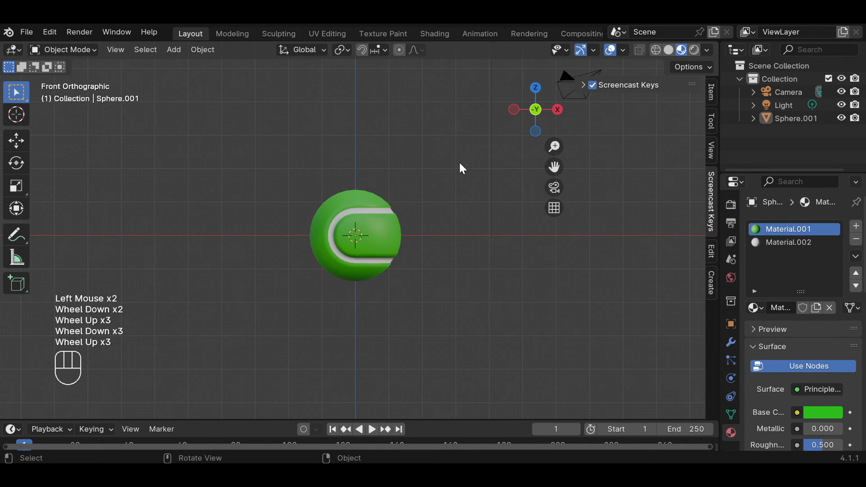
Check the ball in Rendered shading in Object Mode, then return to Material Preview
{"action": "left_click", "coordinate": [70, 49]}
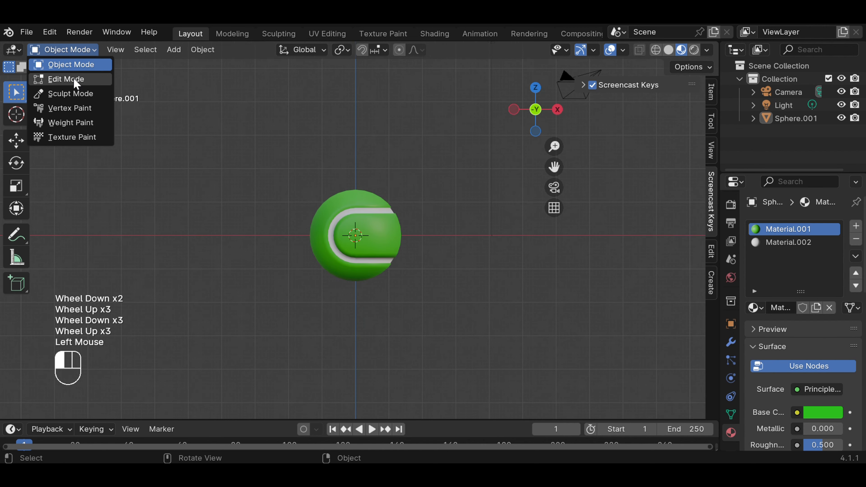
{"action": "left_click", "coordinate": [72, 81]}
{"action": "left_click_drag", "start_coordinate": [87, 51], "coordinate": [88, 65]}
{"action": "left_click", "coordinate": [694, 51]}
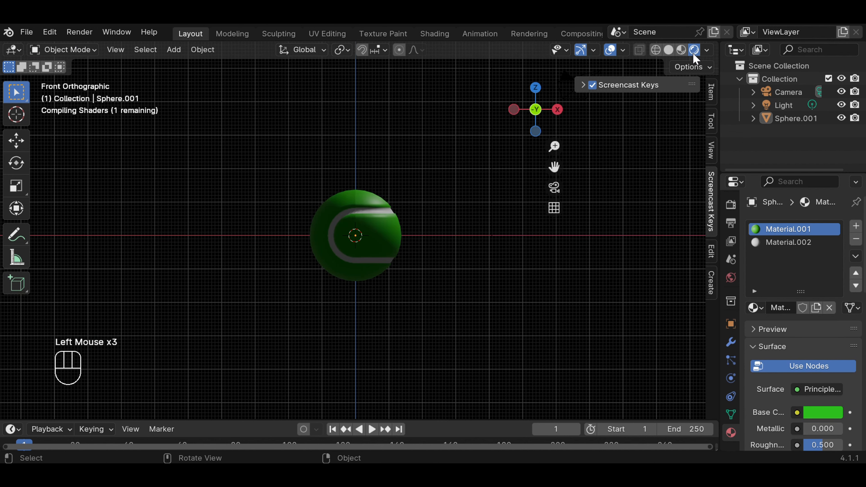
{"action": "left_click", "coordinate": [682, 52]}
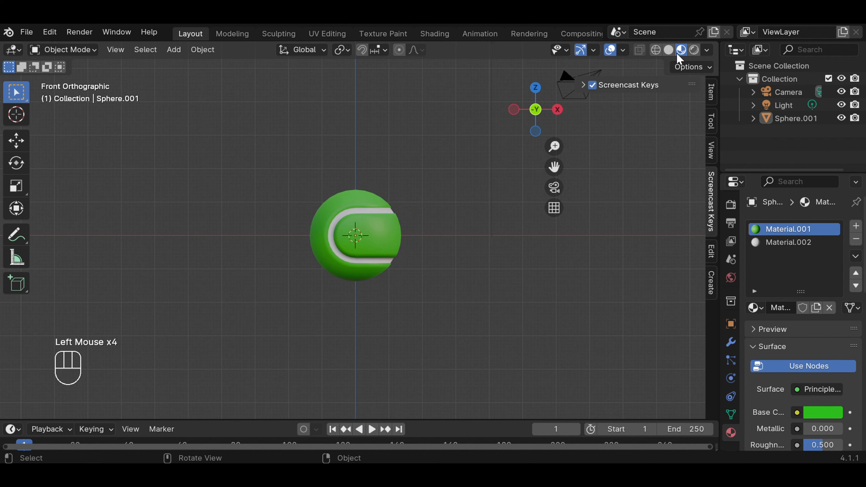
Hide the grid in the viewport overlays
{"action": "scroll", "coordinate": [412, 224], "scroll_direction": "down", "scroll_amount": 2}
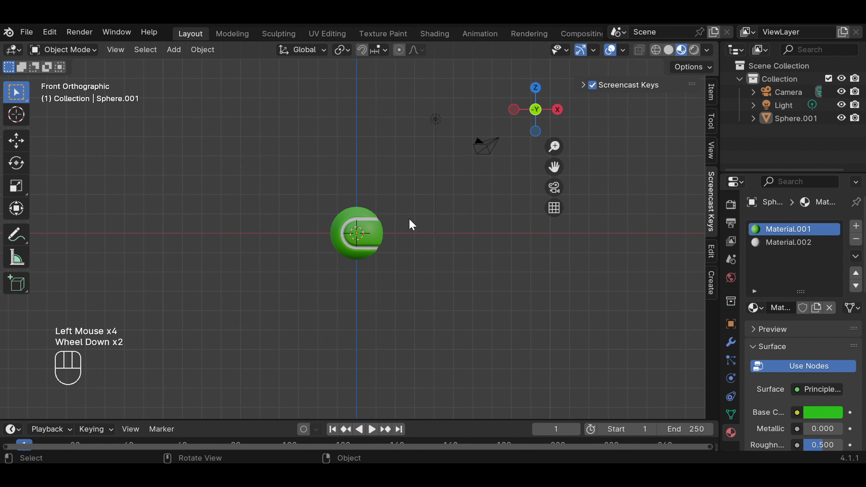
{"action": "left_click", "coordinate": [623, 52]}
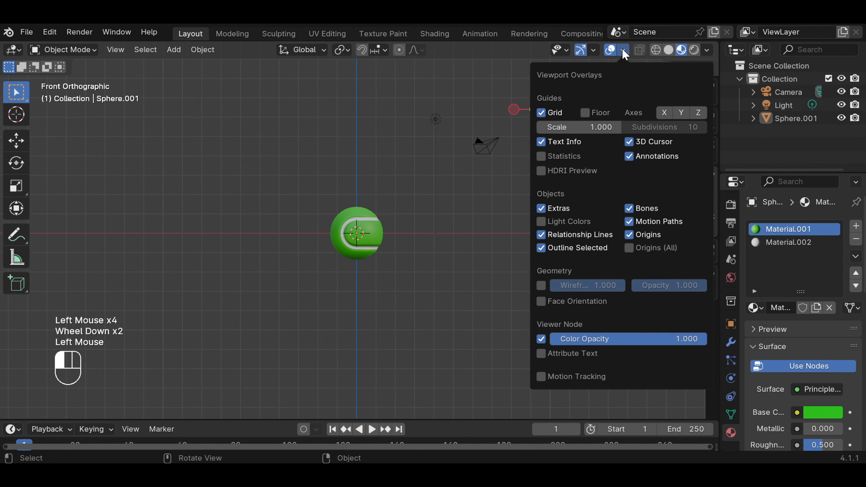
{"action": "left_click", "coordinate": [543, 112]}
{"action": "left_click", "coordinate": [441, 214]}
{"action": "scroll", "coordinate": [427, 223], "scroll_direction": "up", "scroll_amount": 5}
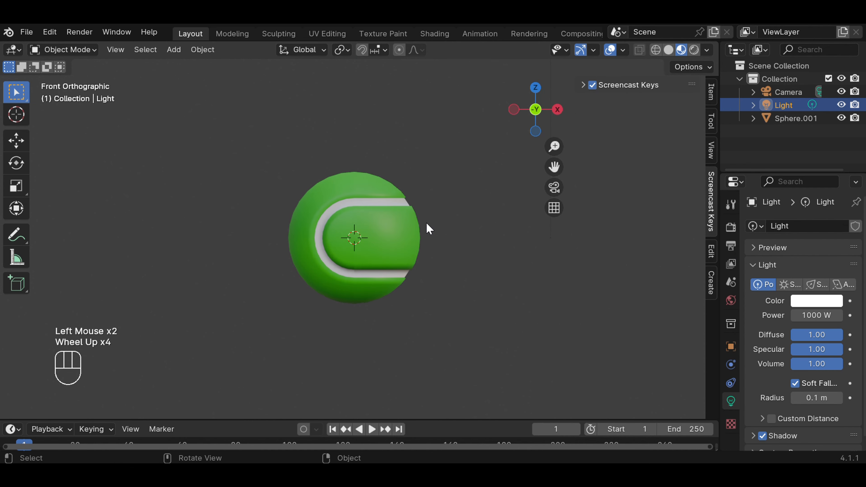
Duplicate the ball twice, placing one copy to the lower right and the other to the lower left of the original
{"action": "middle_click_drag", "start_coordinate": [449, 215], "coordinate": [474, 244]}
{"action": "left_click", "coordinate": [372, 211]}
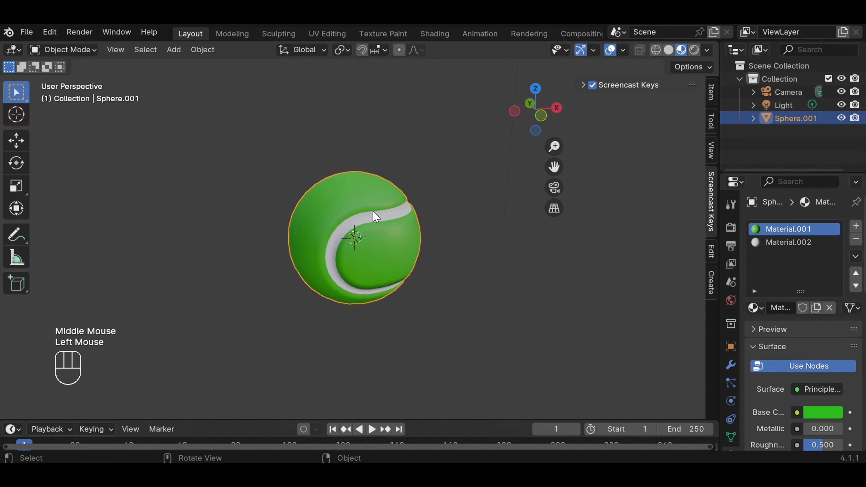
{"action": "key", "text": "shift+d"}
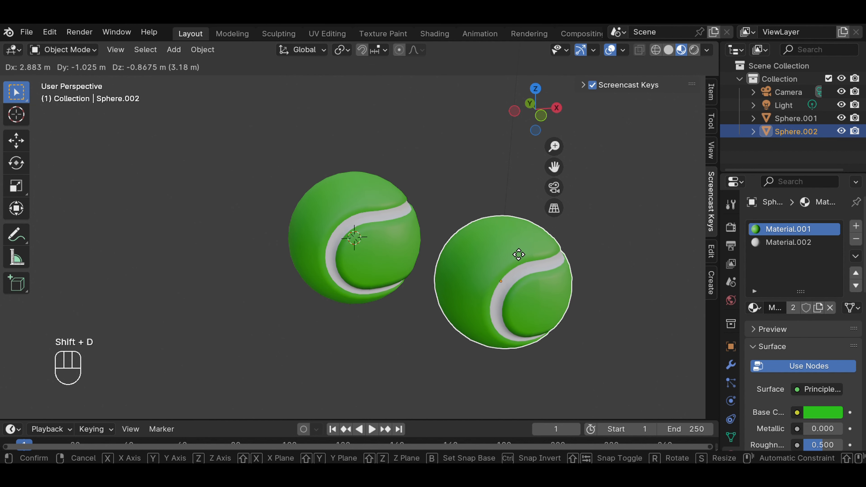
{"action": "left_click", "coordinate": [519, 254]}
{"action": "key", "text": "shift+d"}
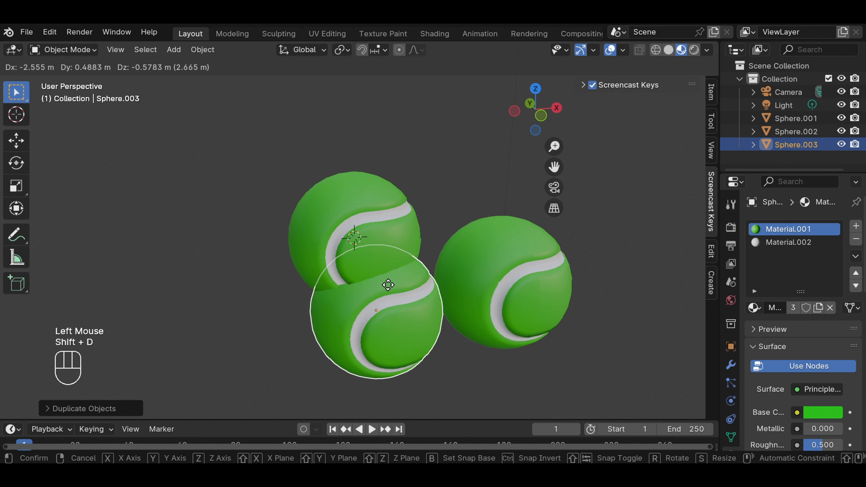
{"action": "left_click", "coordinate": [228, 270]}
Add three more ball copies: one directly below the original, one to its upper left and one to its upper right
{"action": "scroll", "coordinate": [315, 237], "scroll_direction": "down", "scroll_amount": 2}
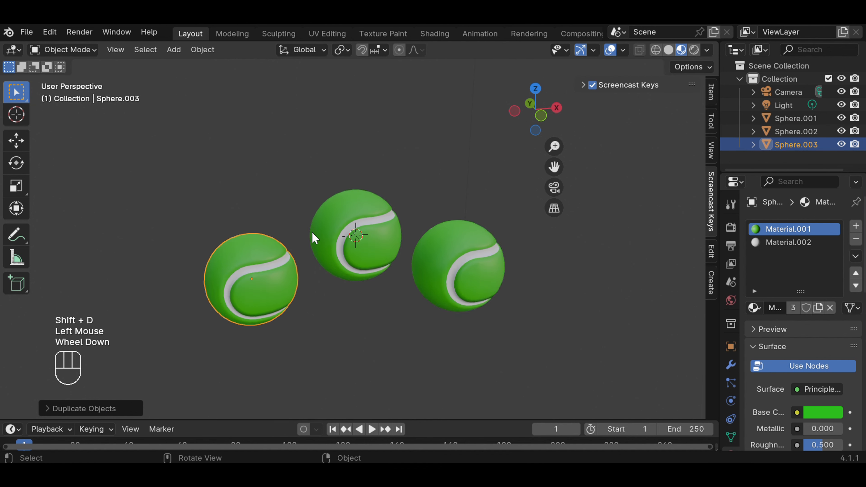
{"action": "scroll", "coordinate": [307, 250], "scroll_direction": "down", "scroll_amount": 1}
{"action": "key", "text": "shift+d"}
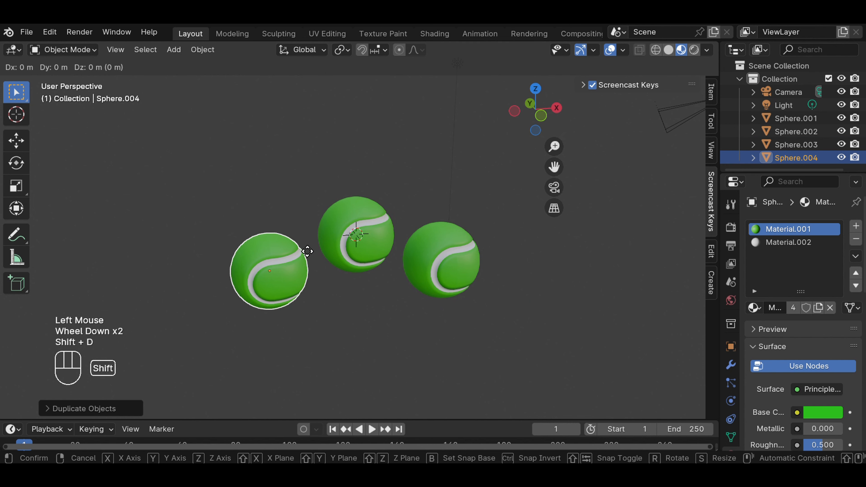
{"action": "left_click", "coordinate": [398, 295]}
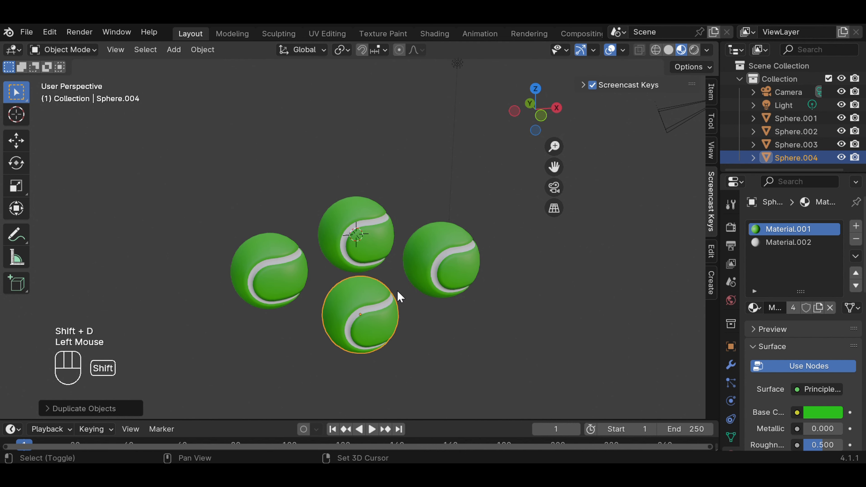
{"action": "key", "text": "shift+d"}
{"action": "left_click", "coordinate": [321, 164]}
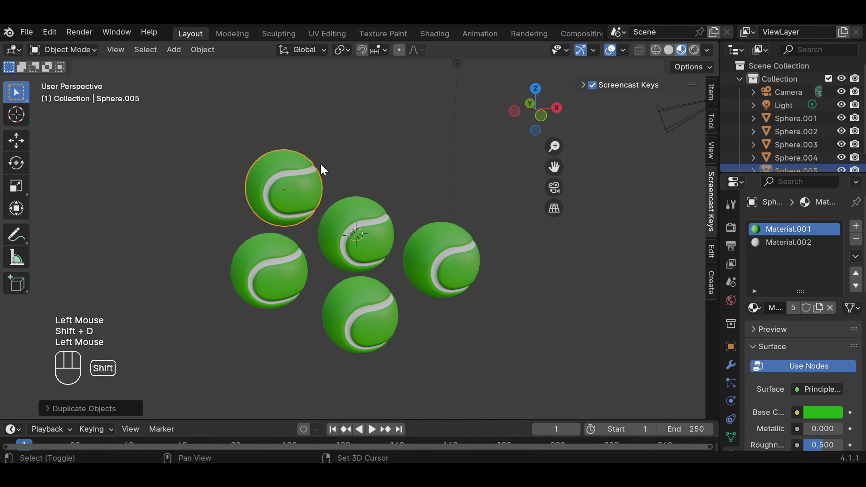
{"action": "key", "text": "shift+d"}
{"action": "left_click", "coordinate": [453, 161]}
{"action": "scroll", "coordinate": [510, 202], "scroll_direction": "down", "scroll_amount": 1}
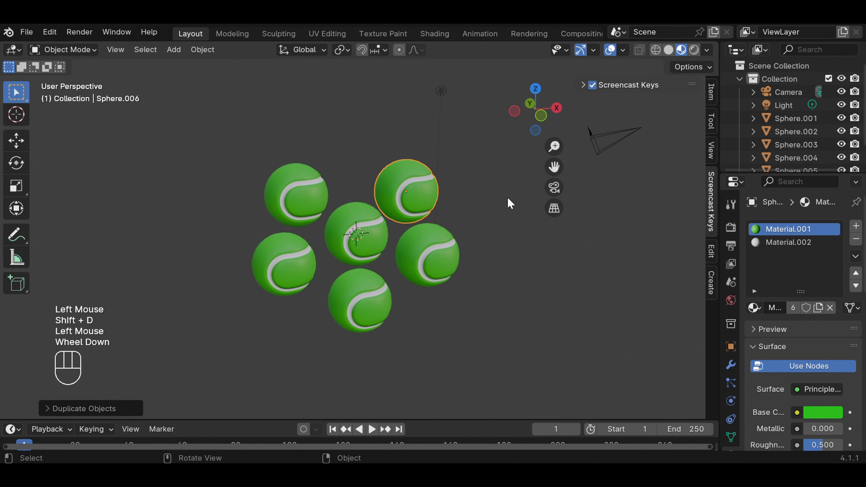
Duplicate the upper-right ball and place the copy above the cluster, slightly left of center
{"action": "scroll", "coordinate": [509, 203], "scroll_direction": "down", "scroll_amount": 2}
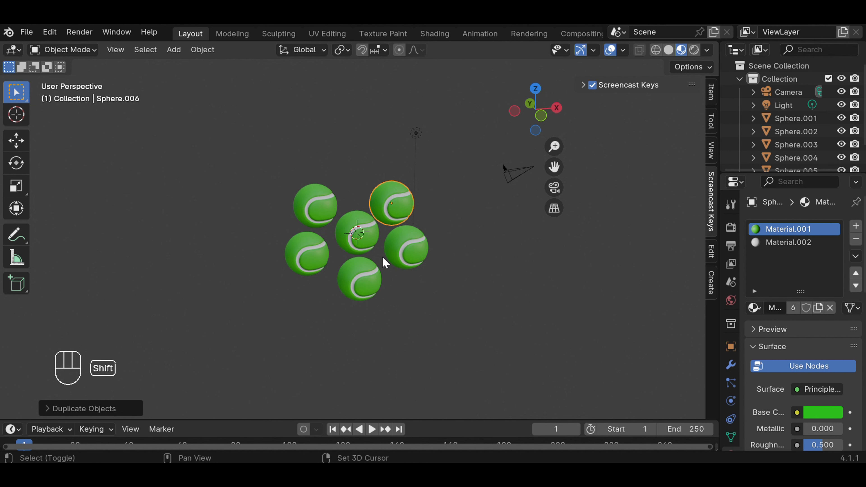
{"action": "key", "text": "shift+d"}
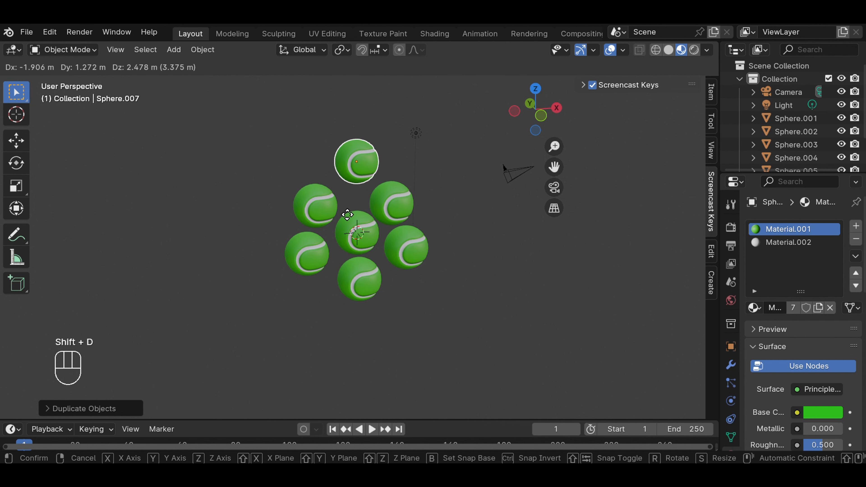
{"action": "left_click", "coordinate": [347, 215]}
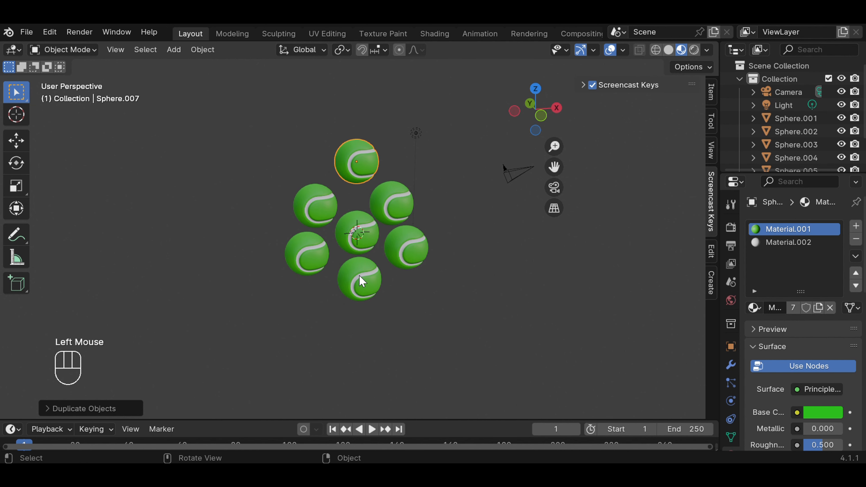
{"action": "key", "text": "shift"}
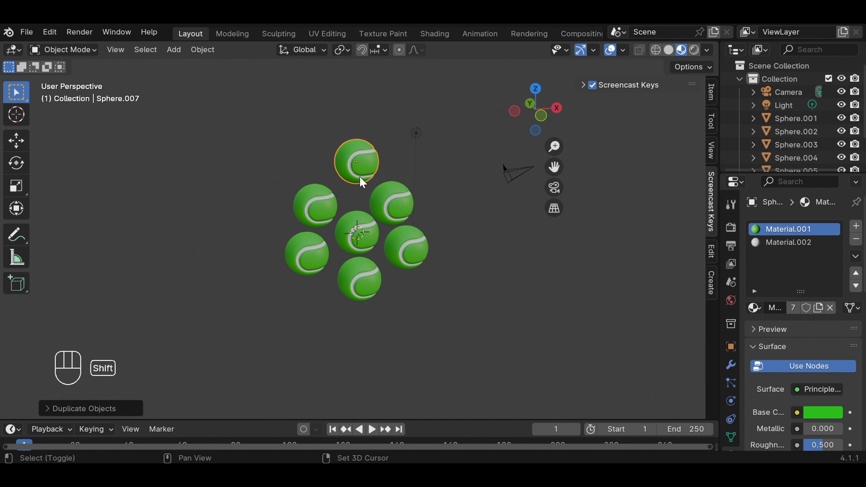
{"action": "key", "text": "g"}
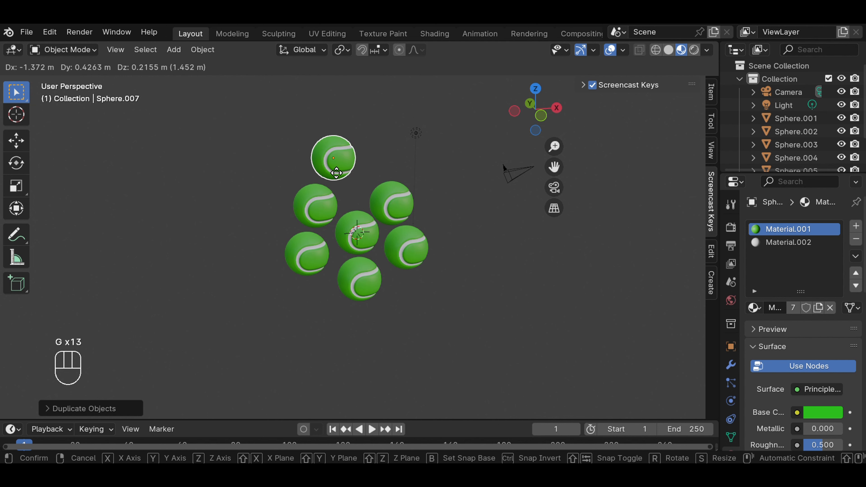
{"action": "left_click", "coordinate": [339, 178]}
Move the lowest ball up beside the topmost one, and lower the central ball between the two outer balls of the bottom row
{"action": "left_click", "coordinate": [357, 275]}
{"action": "key", "text": "g"}
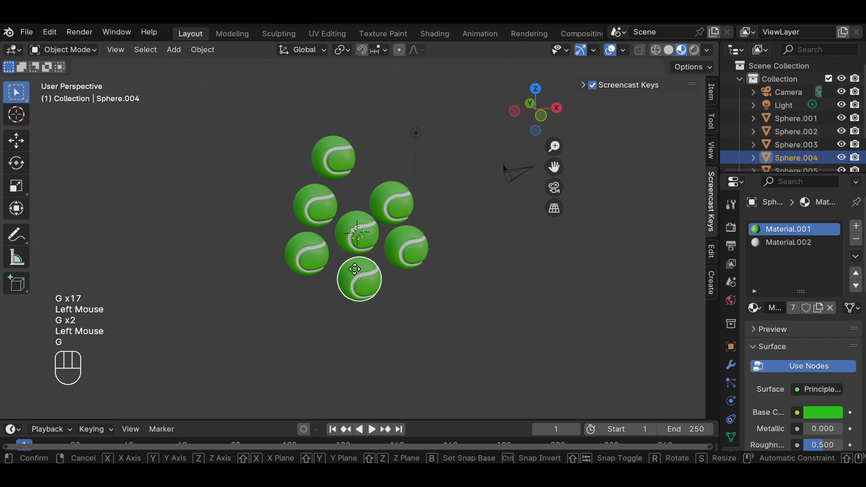
{"action": "left_click", "coordinate": [378, 154]}
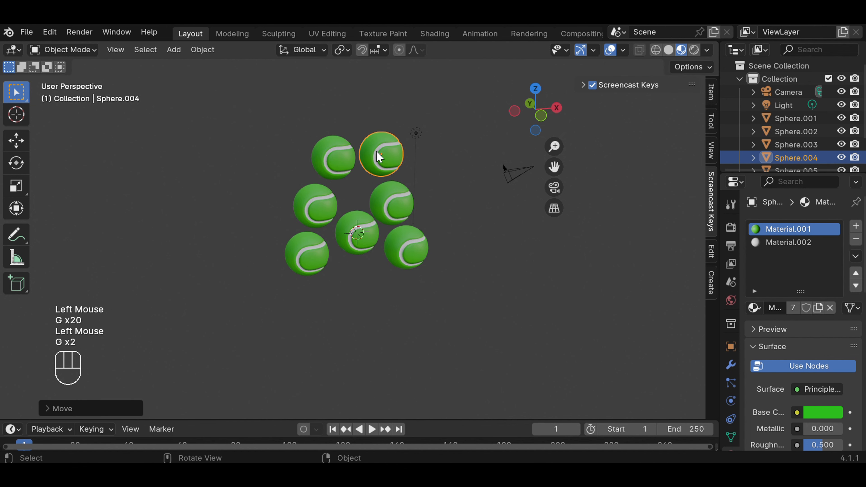
{"action": "left_click", "coordinate": [372, 233]}
{"action": "key", "text": "g"}
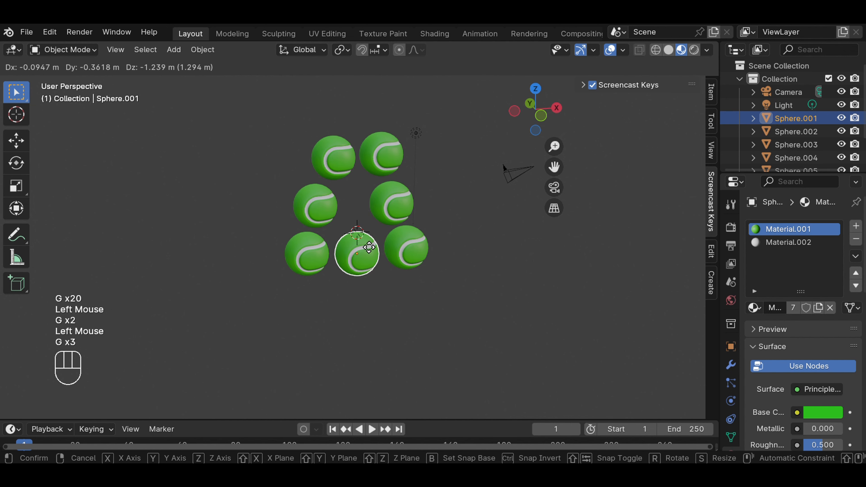
{"action": "left_click", "coordinate": [373, 256]}
{"action": "key", "text": "g"}
{"action": "scroll", "coordinate": [451, 246], "scroll_direction": "down", "scroll_amount": 2}
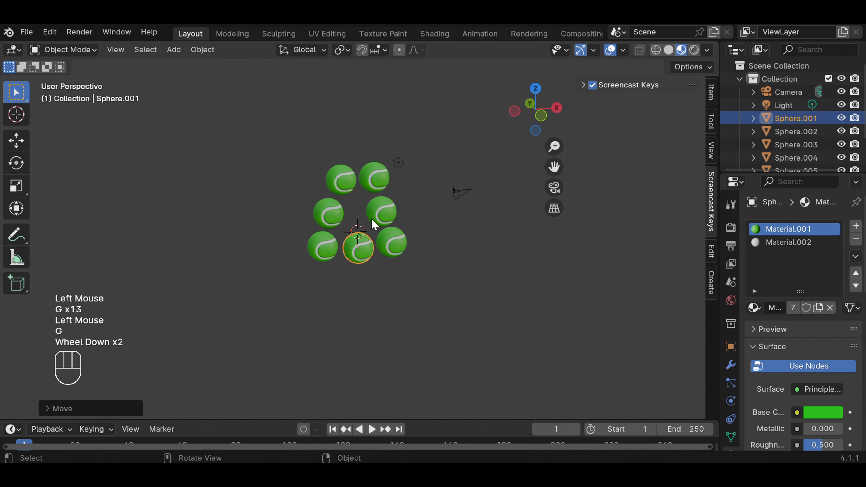
Duplicate the middle bottom-row ball, place the copy centered above the top pair as the pyramid's peak, and deselect it
{"action": "key", "text": "shift+d"}
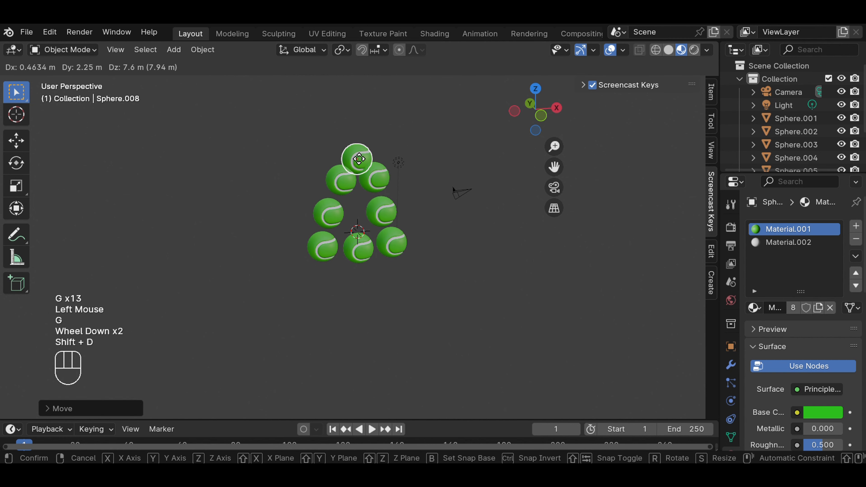
{"action": "left_click", "coordinate": [361, 150]}
{"action": "scroll", "coordinate": [450, 218], "scroll_direction": "up", "scroll_amount": 2}
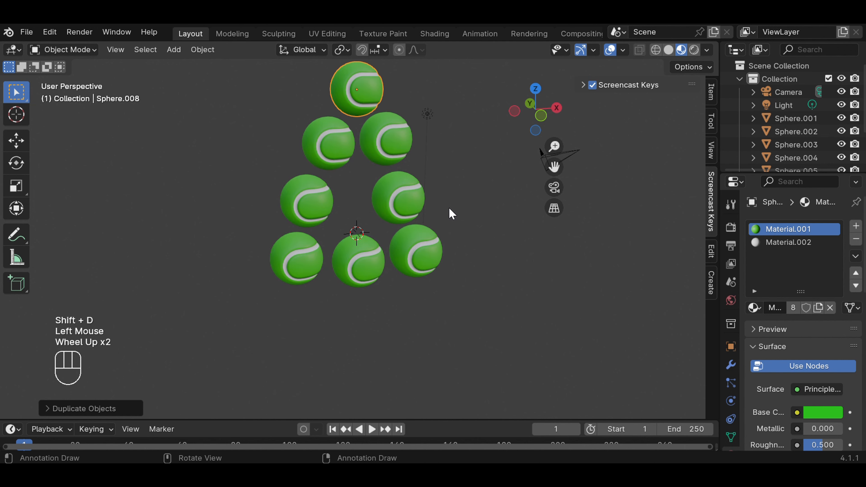
{"action": "left_click_drag", "start_coordinate": [554, 167], "coordinate": [532, 219]}
{"action": "scroll", "coordinate": [459, 199], "scroll_direction": "up", "scroll_amount": 2}
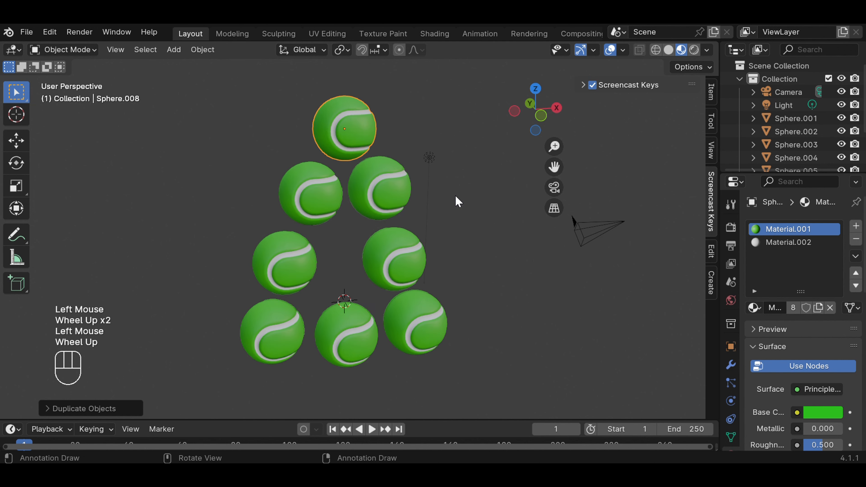
{"action": "left_click", "coordinate": [458, 201]}
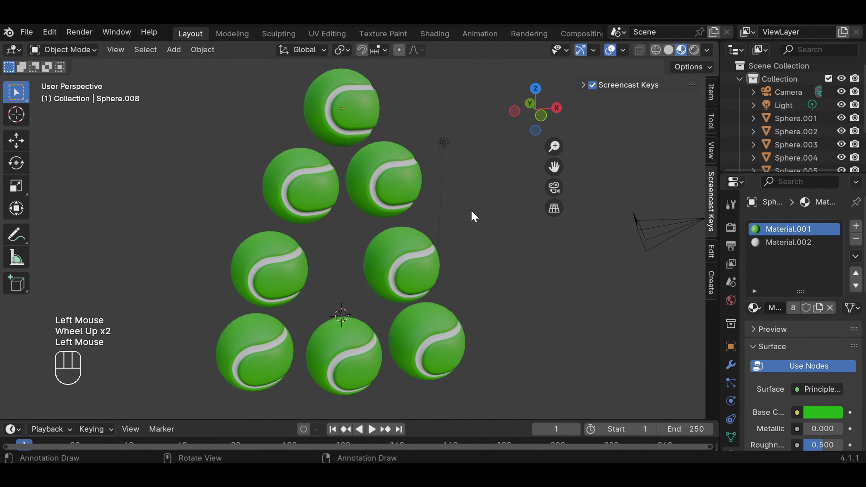
Lower the right bottom-row ball about 0.26 m to level the row, and place one copy of it at each end of that row
{"action": "left_click", "coordinate": [419, 354]}
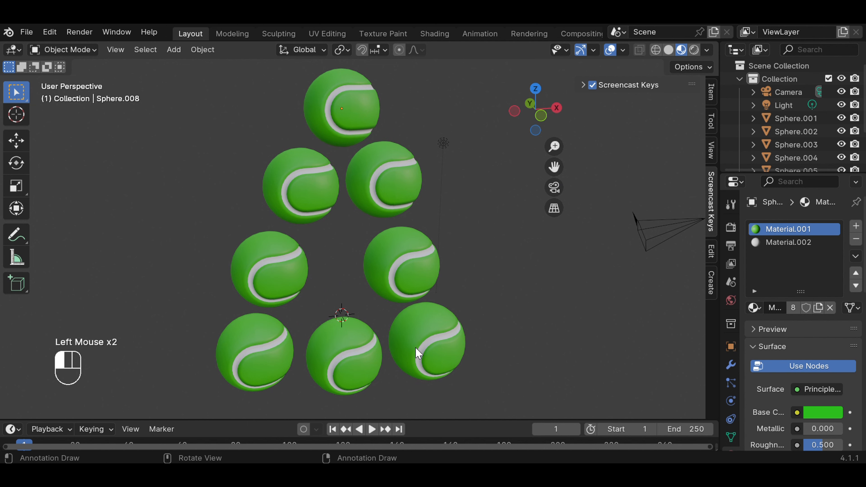
{"action": "key", "text": "g"}
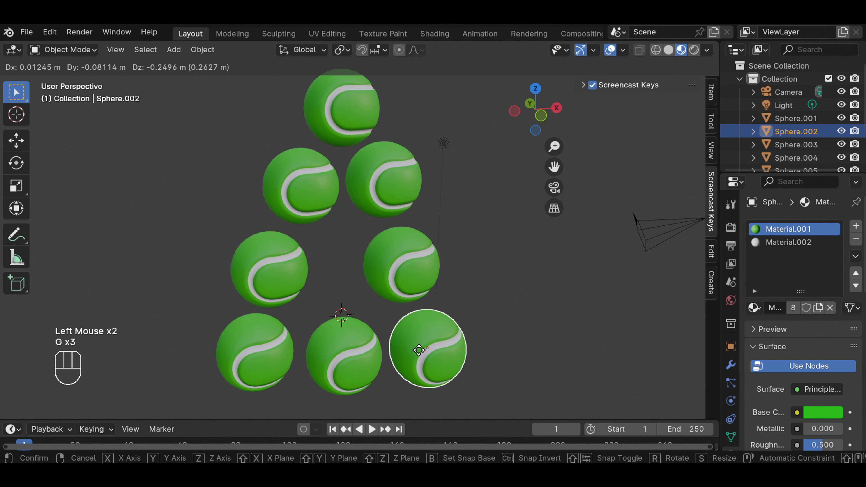
{"action": "left_click", "coordinate": [420, 350]}
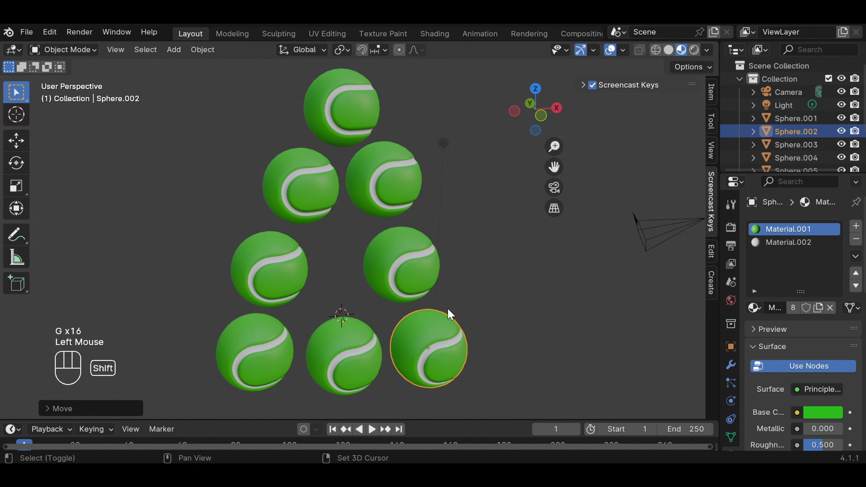
{"action": "key", "text": "shift+d"}
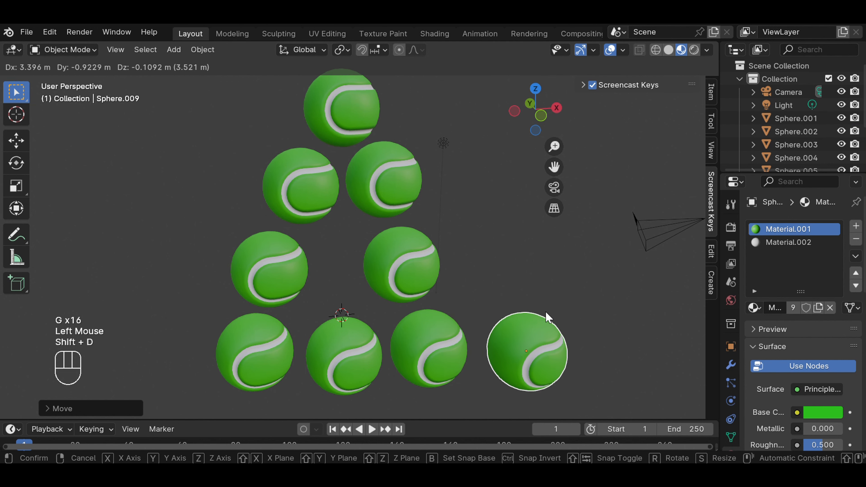
{"action": "left_click", "coordinate": [546, 308]}
{"action": "key", "text": "shift+d"}
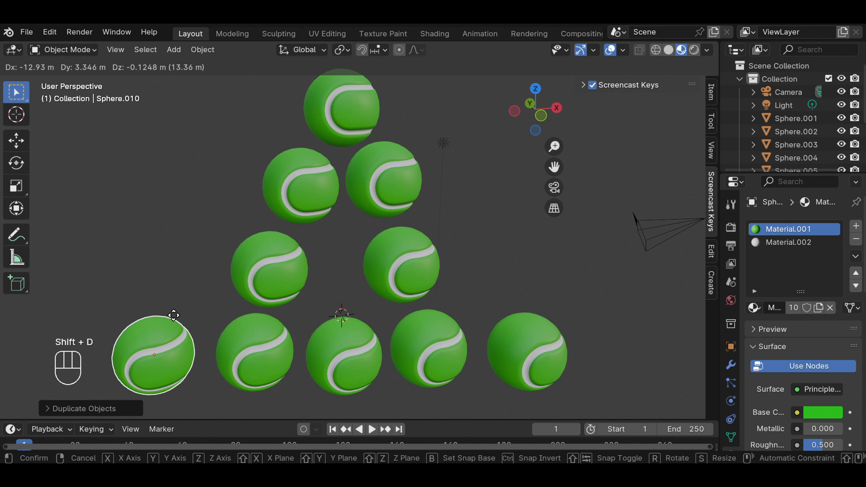
{"action": "left_click", "coordinate": [173, 316]}
Duplicate the leftmost bottom ball to the left end of the row above, copy that to the row's right end, and deselect everything
{"action": "key", "text": "shift+d"}
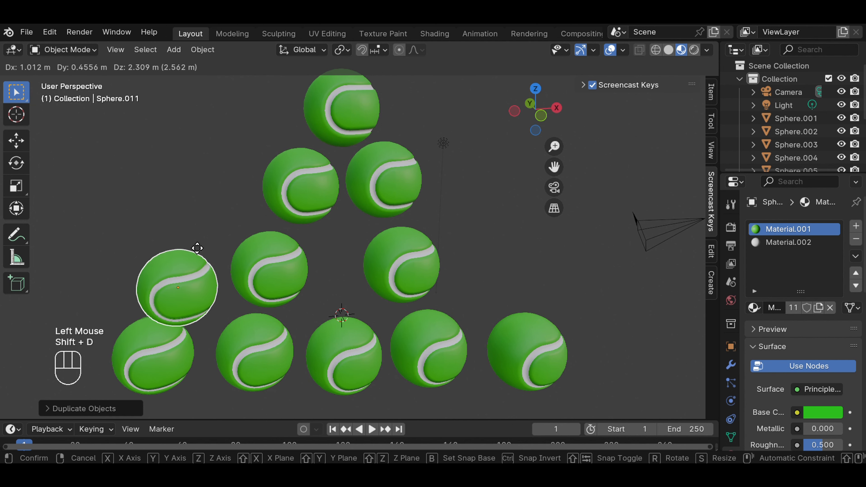
{"action": "left_click", "coordinate": [204, 236]}
{"action": "key", "text": "shift+d"}
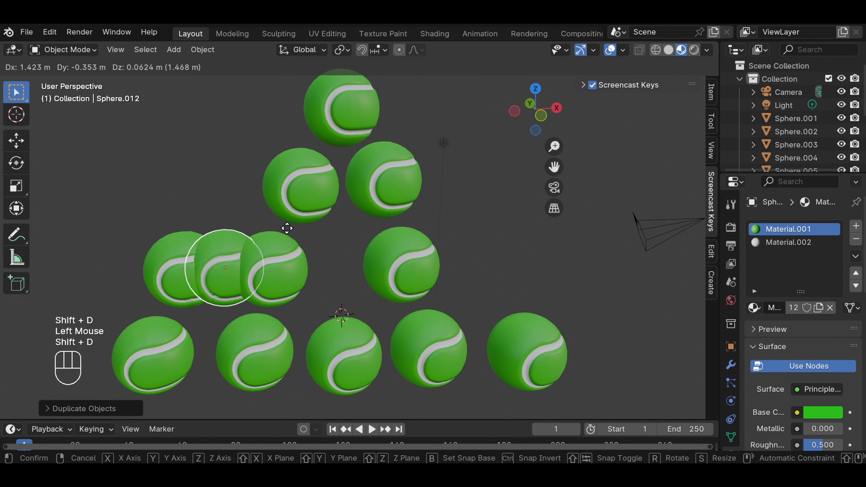
{"action": "left_click", "coordinate": [508, 229]}
{"action": "left_click", "coordinate": [583, 243]}
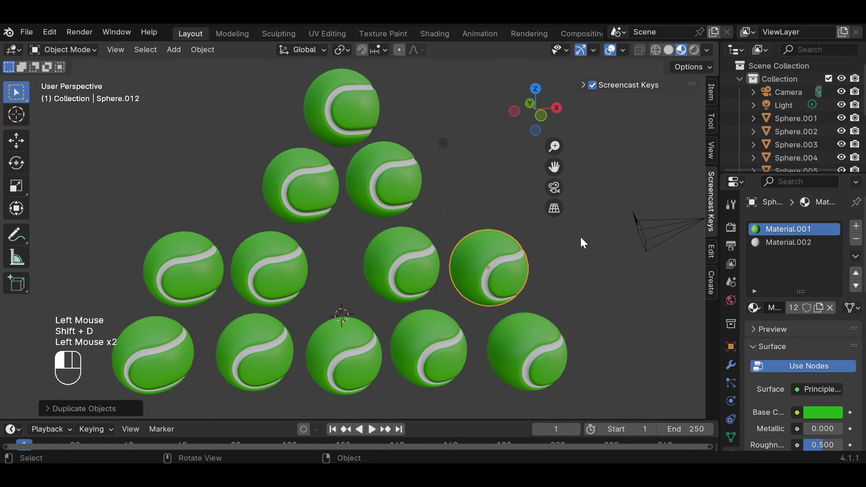
{"action": "scroll", "coordinate": [583, 242], "scroll_direction": "down", "scroll_amount": 2}
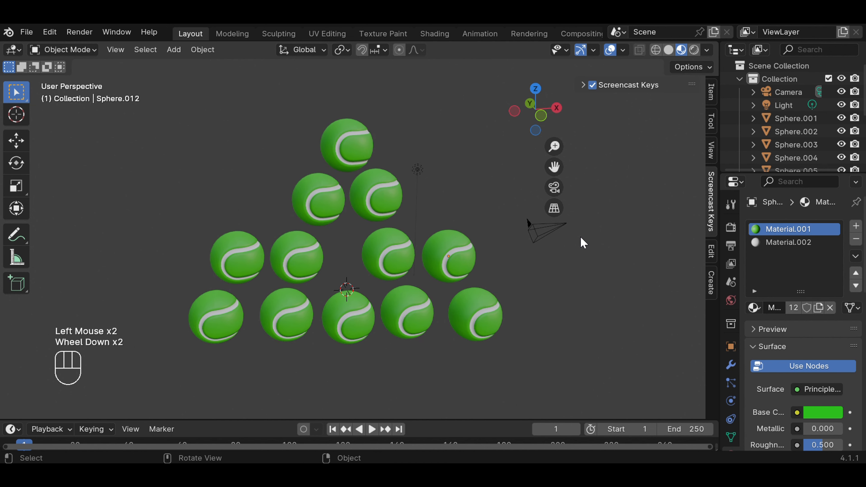
{"action": "scroll", "coordinate": [572, 266], "scroll_direction": "up", "scroll_amount": 2}
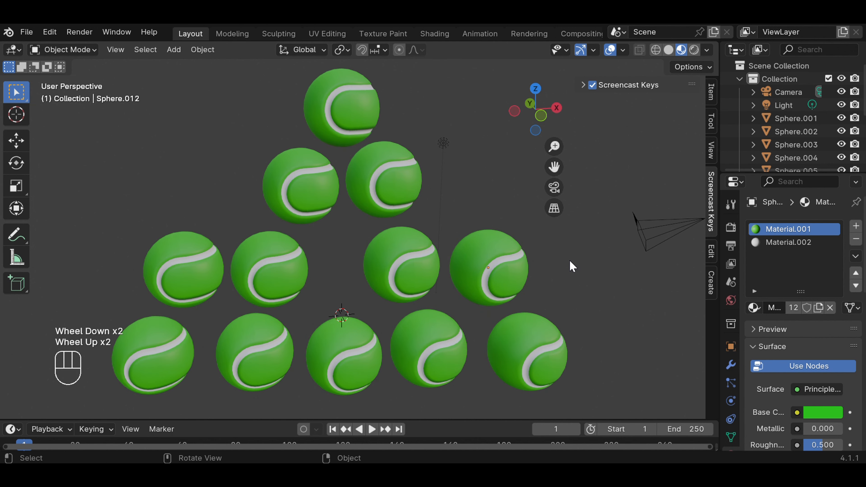
{"action": "scroll", "coordinate": [572, 266], "scroll_direction": "down", "scroll_amount": 1}
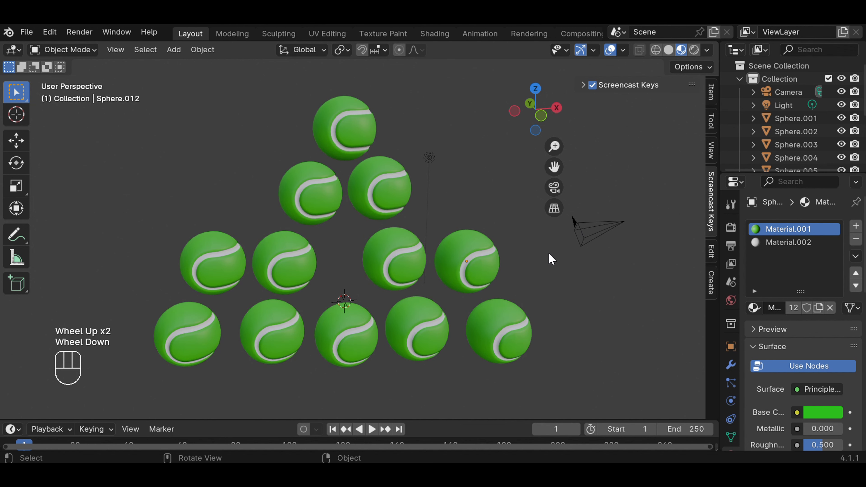